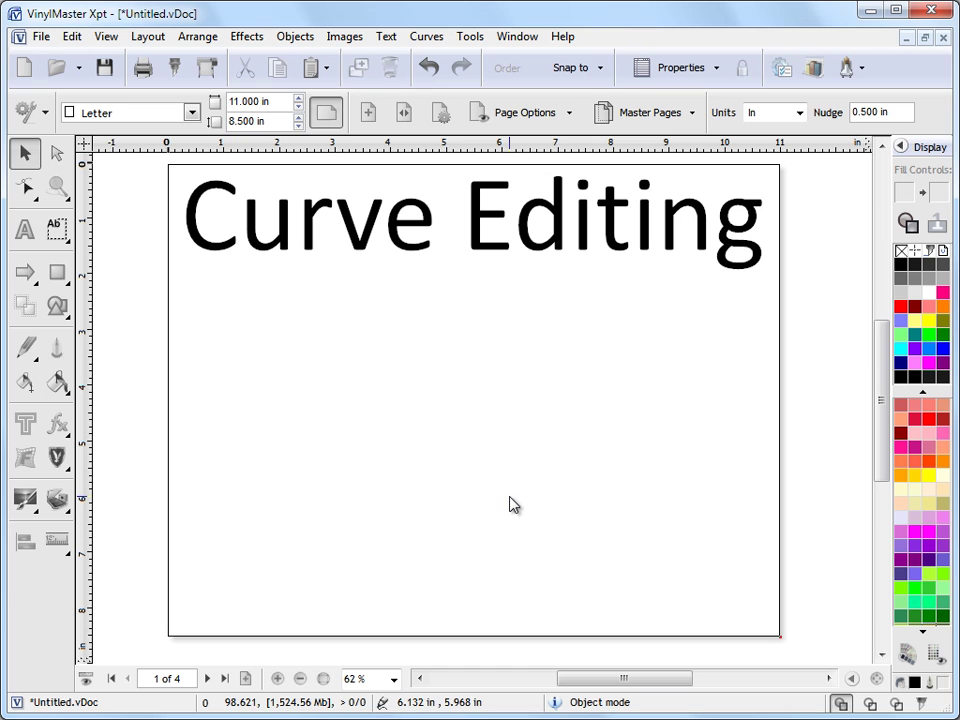
Draw a filled black circle about 3.055 in across below the Curve Editing title.
{"action": "left_click", "coordinate": [62, 277]}
{"action": "left_click", "coordinate": [128, 310]}
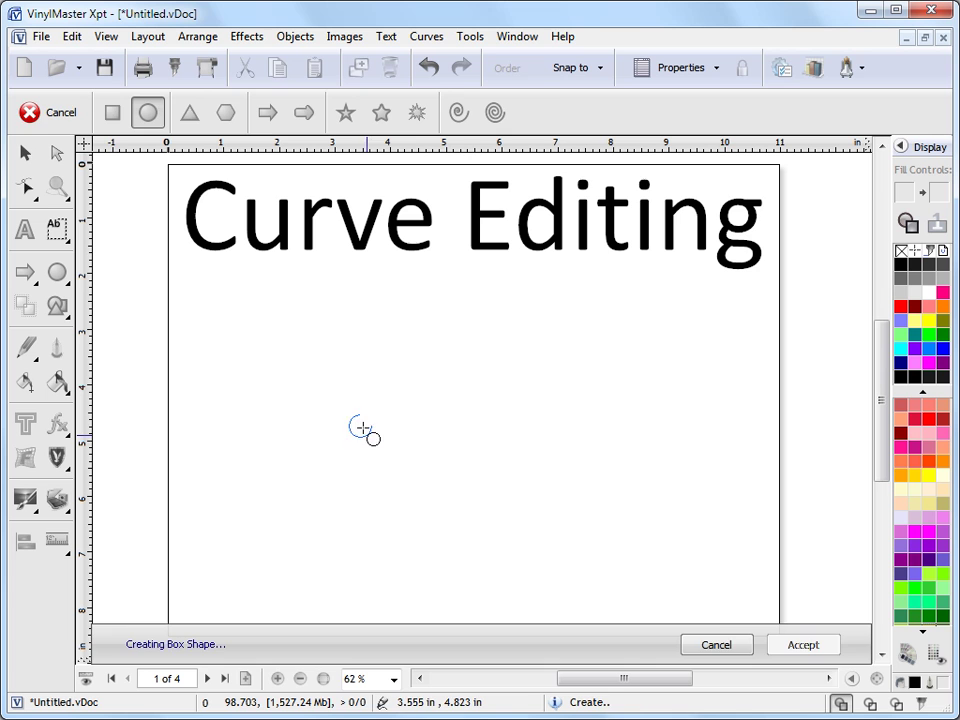
{"action": "mouse_move", "coordinate": [362, 427]}
{"action": "left_mouse_down"}
{"action": "mouse_move", "coordinate": [426, 500]}
{"action": "mouse_move", "coordinate": [356, 437]}
{"action": "mouse_move", "coordinate": [361, 454]}
{"action": "left_mouse_up"}
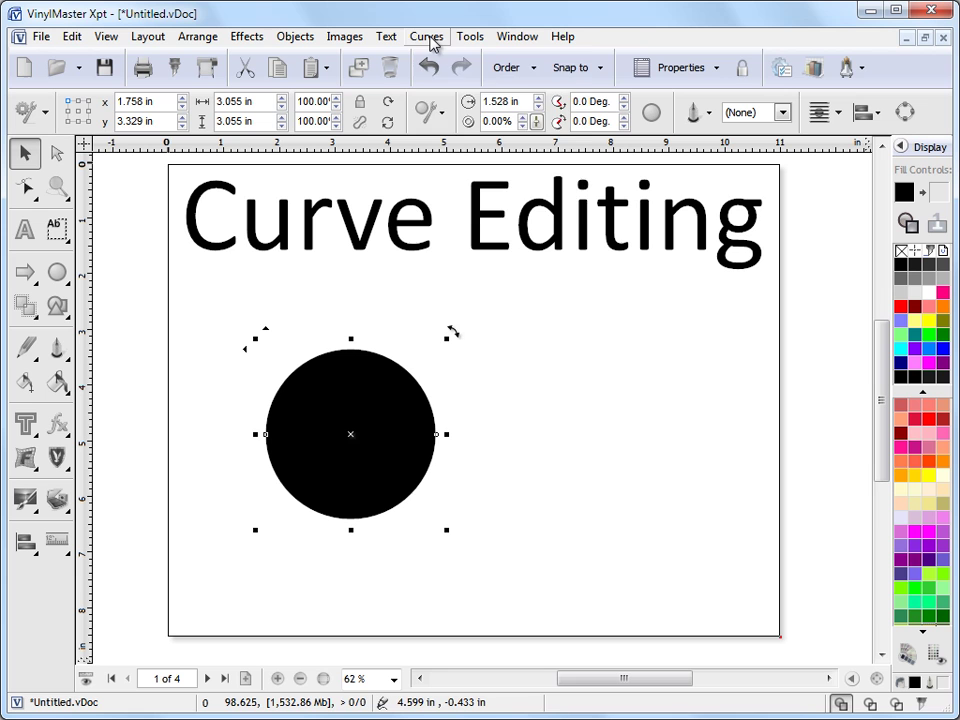
Convert the circle to curves and nudge it slightly up and left.
{"action": "left_click", "coordinate": [429, 37]}
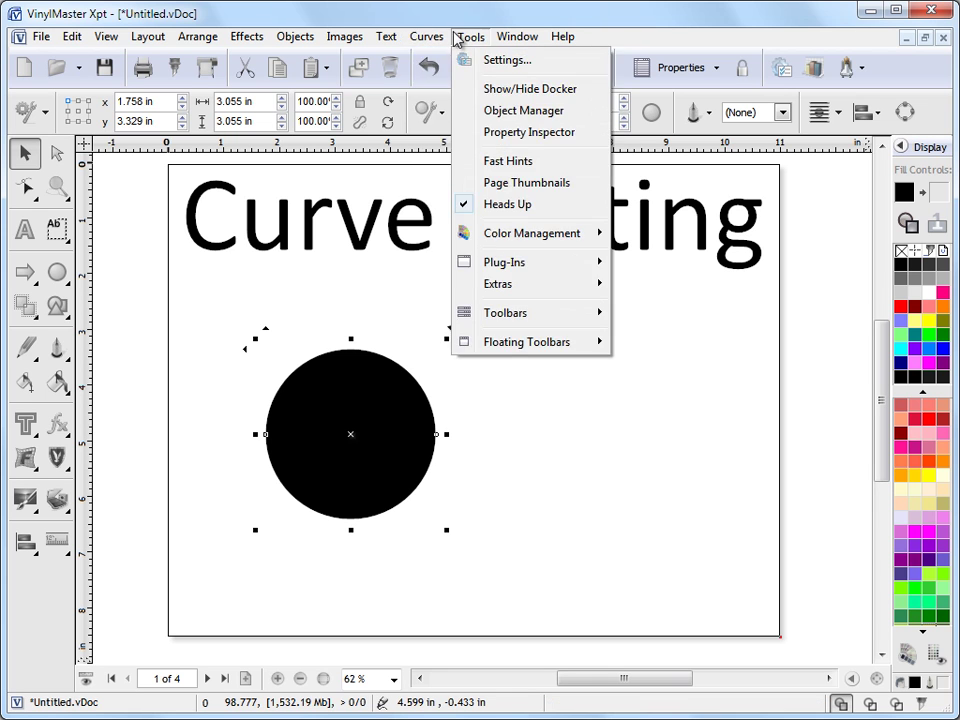
{"action": "left_click", "coordinate": [365, 440]}
{"action": "left_click", "coordinate": [366, 440]}
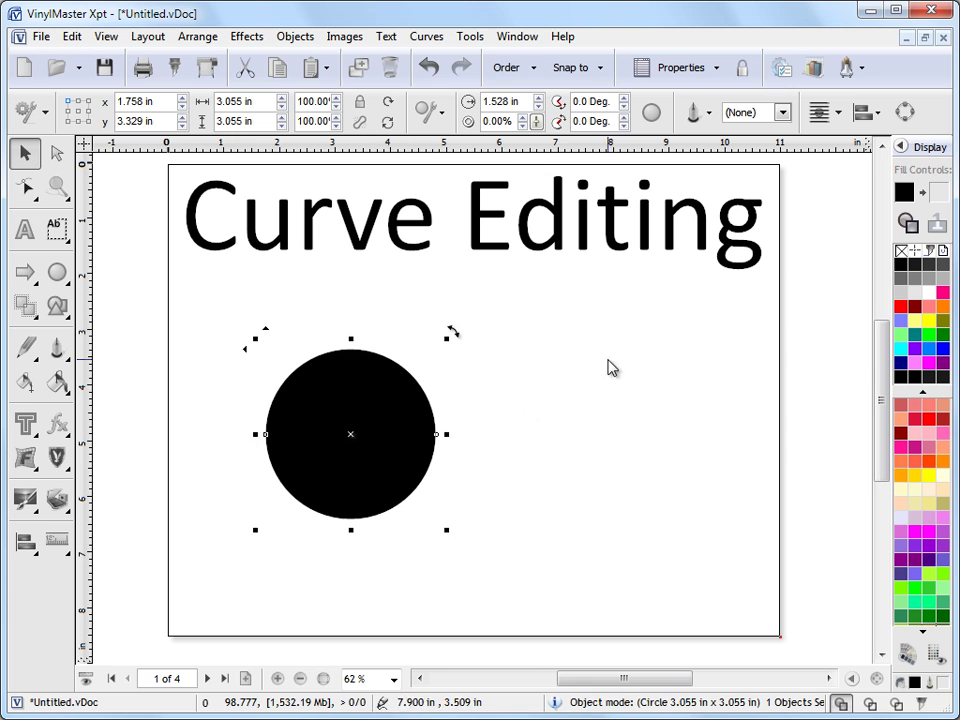
{"action": "left_click", "coordinate": [903, 115]}
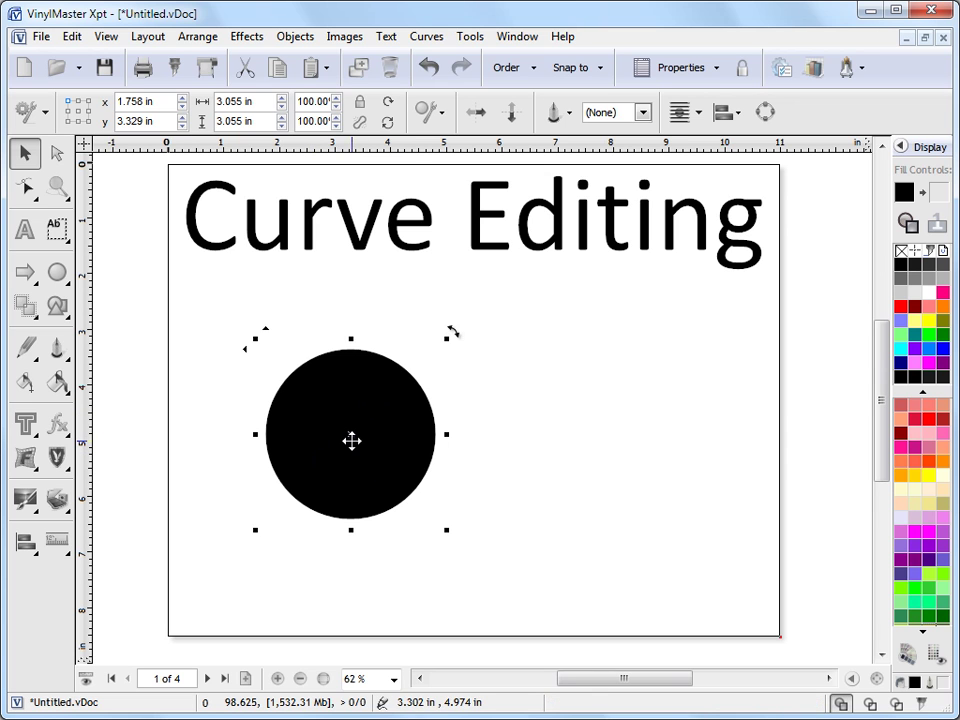
{"action": "left_click_drag", "start_coordinate": [349, 437], "coordinate": [344, 432]}
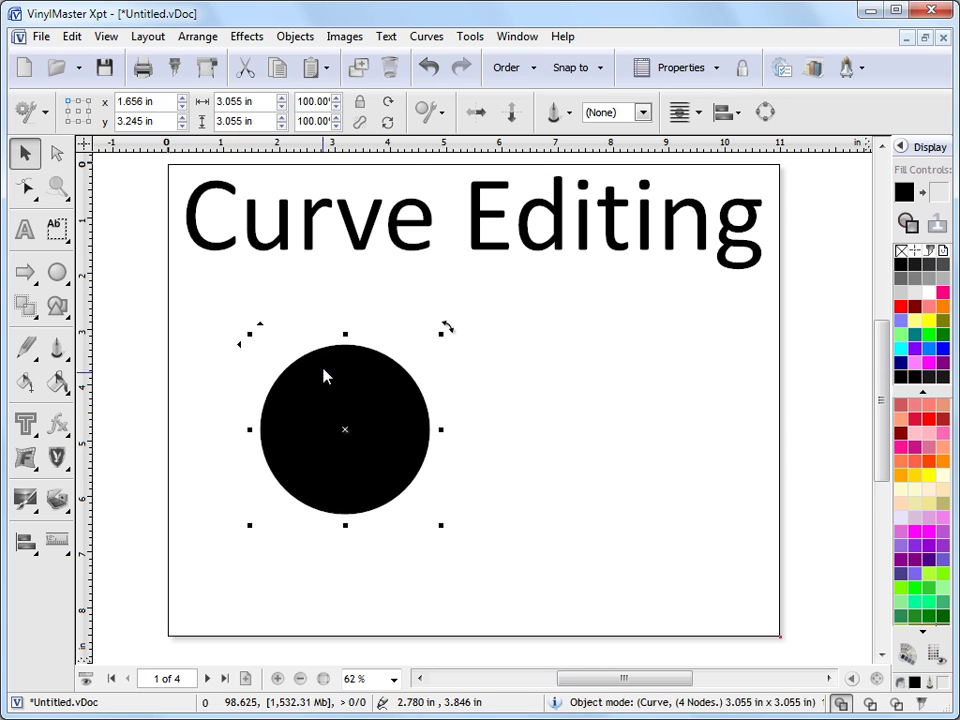
With Node Edit, drag the circle's nodes as a test, then undo back to a round circle.
{"action": "left_click", "coordinate": [31, 198]}
{"action": "left_click", "coordinate": [100, 196]}
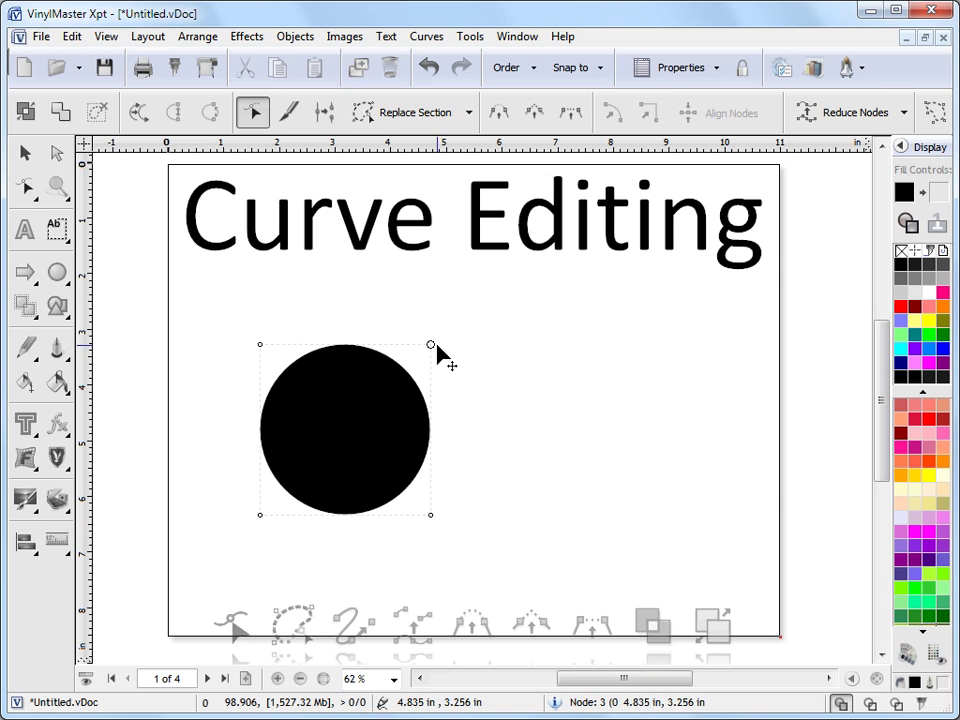
{"action": "left_click_drag", "start_coordinate": [436, 345], "coordinate": [474, 313]}
{"action": "left_click_drag", "start_coordinate": [338, 328], "coordinate": [378, 318]}
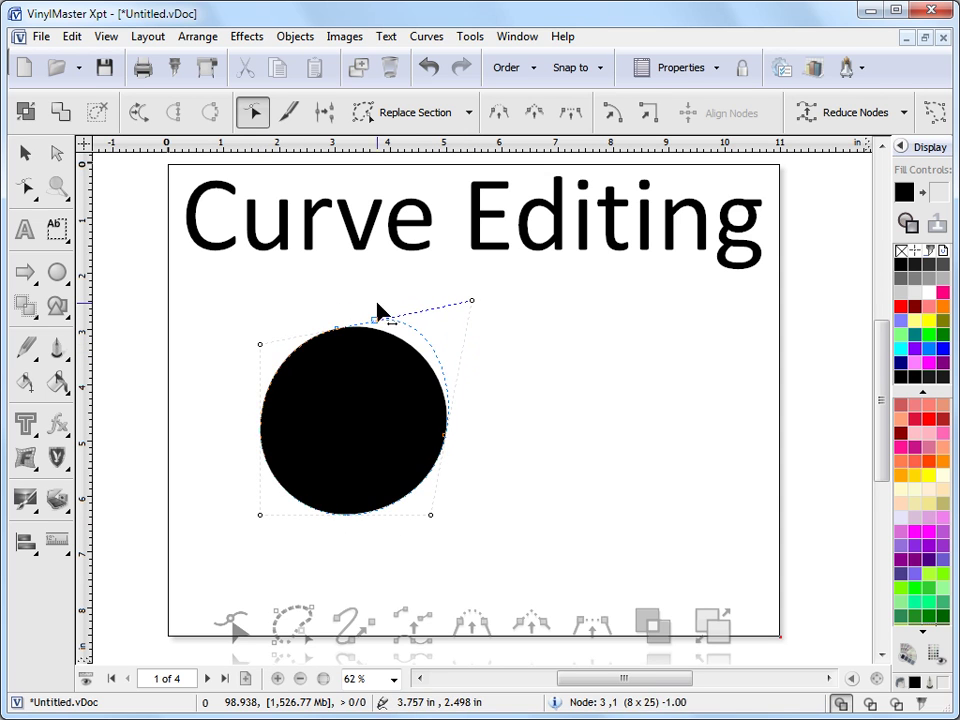
{"action": "left_click", "coordinate": [445, 437]}
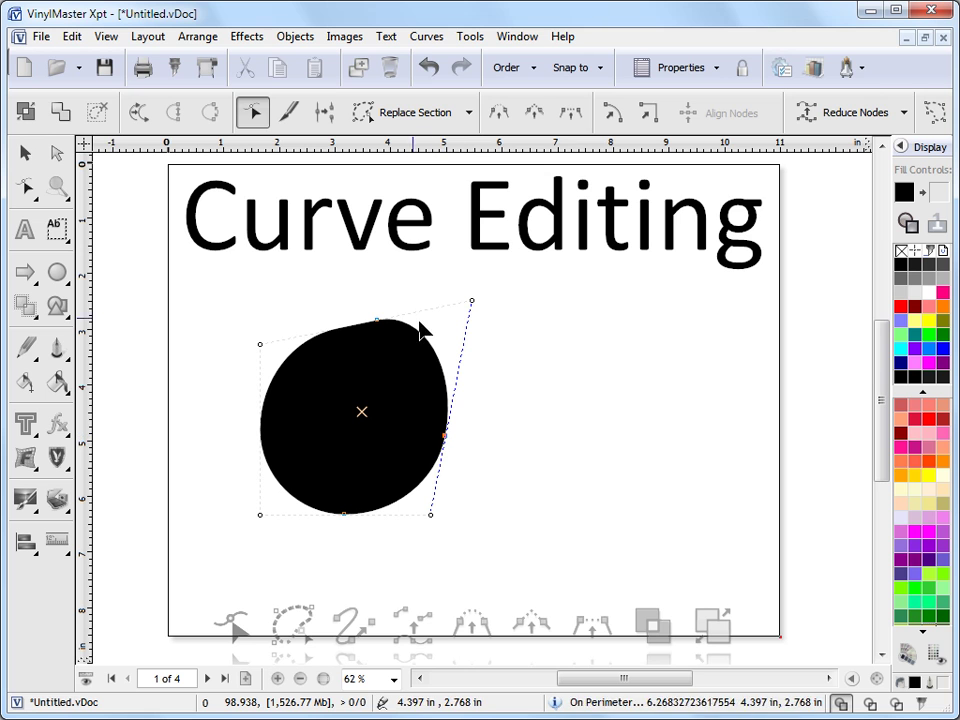
{"action": "left_click", "coordinate": [443, 78]}
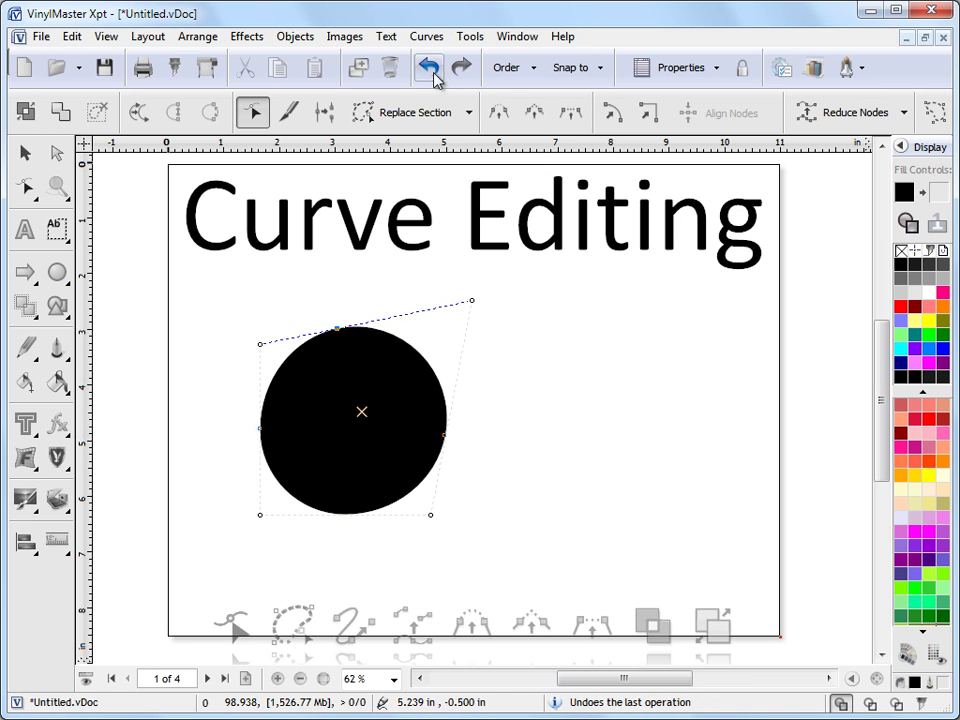
{"action": "left_click", "coordinate": [443, 78]}
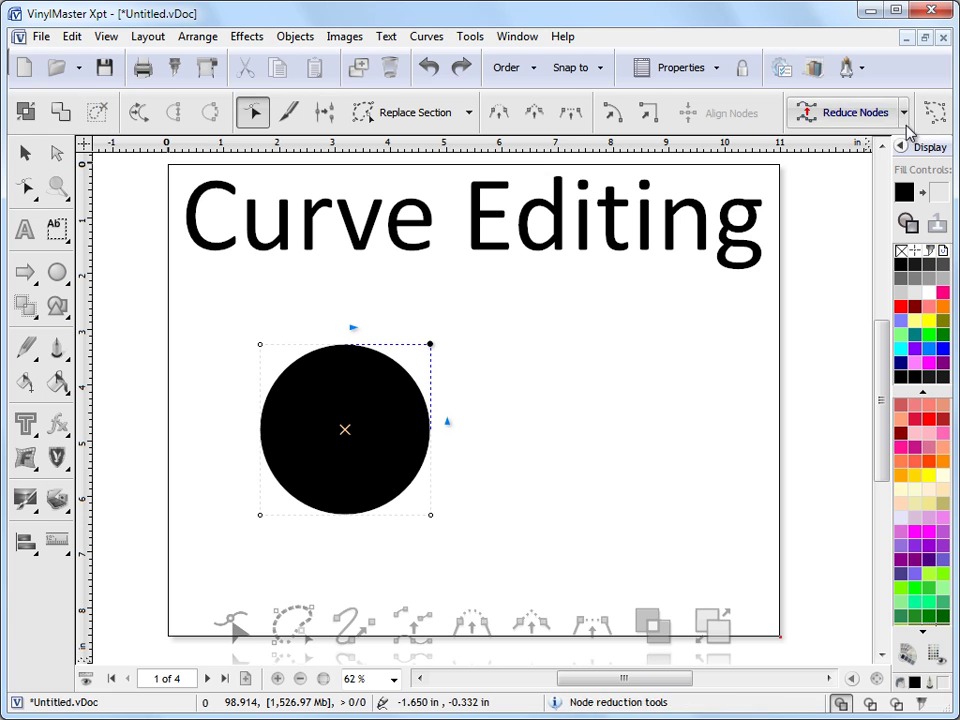
{"action": "left_click", "coordinate": [468, 113]}
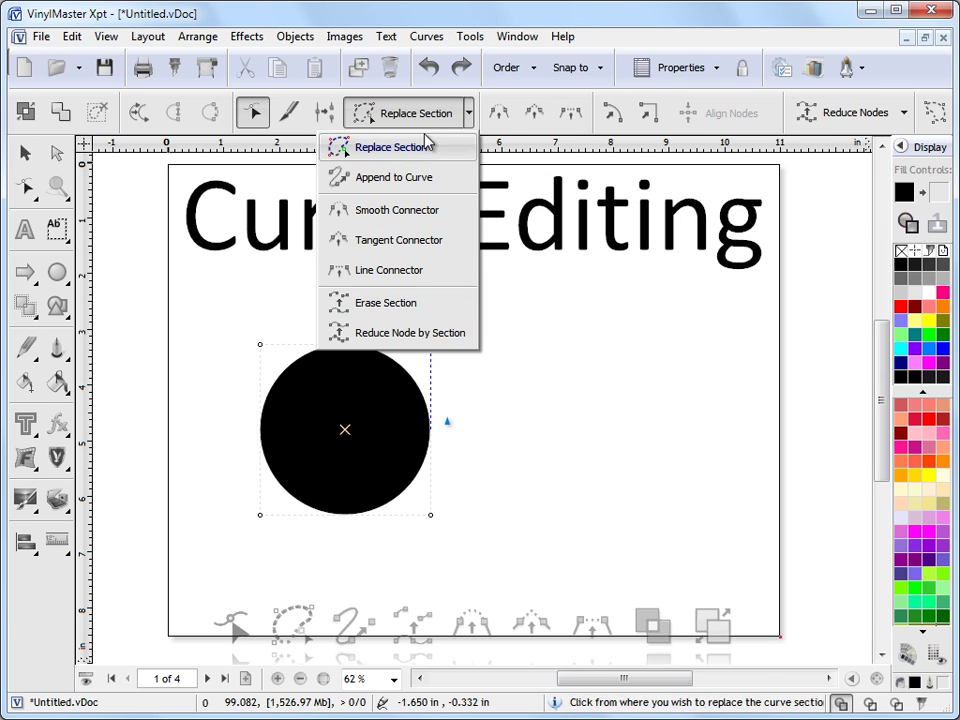
{"action": "left_click", "coordinate": [903, 116]}
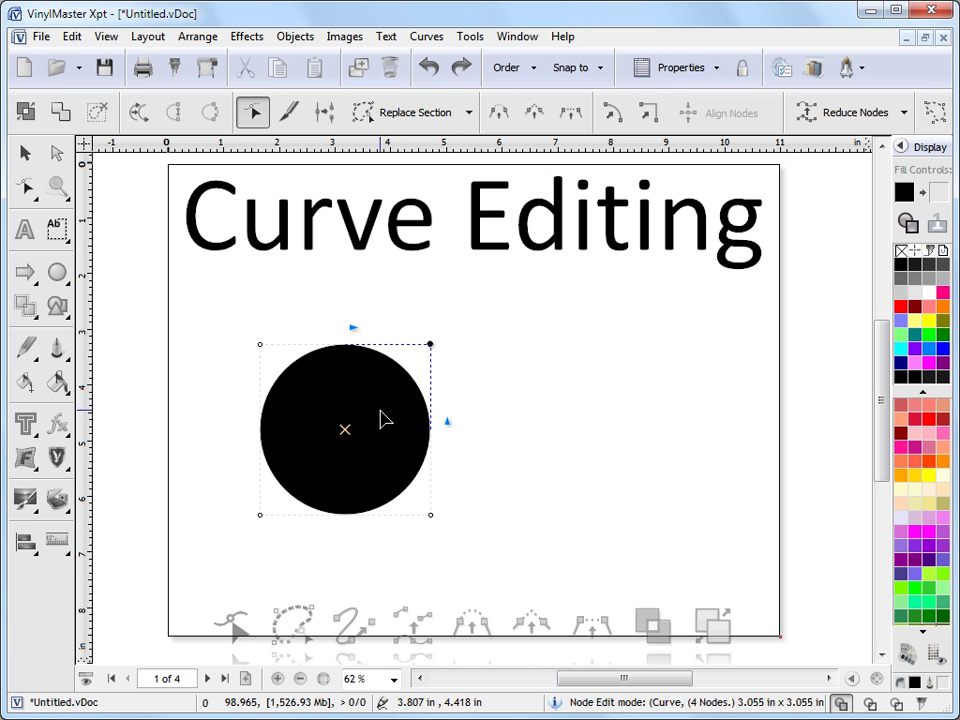
Drag a copy of the circle overlapping its right side, then select both circles (5.110 in wide).
{"action": "left_click", "coordinate": [25, 152]}
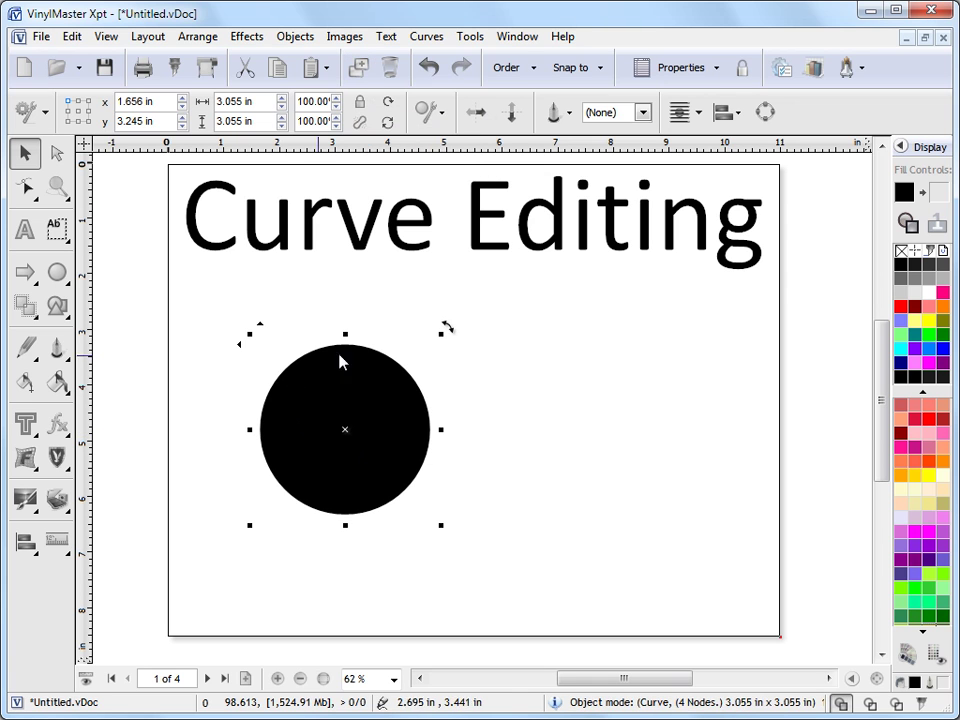
{"action": "left_click_drag", "start_coordinate": [236, 343], "coordinate": [352, 374]}
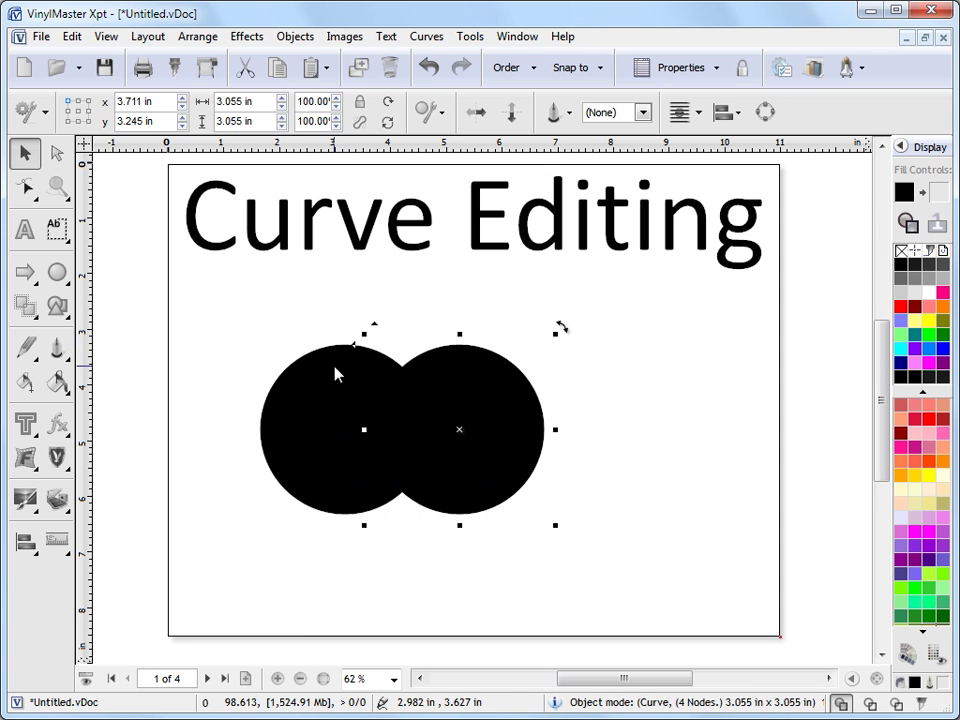
{"action": "left_click", "coordinate": [298, 392]}
{"action": "left_click", "coordinate": [386, 388]}
{"action": "left_click", "coordinate": [313, 394]}
{"action": "left_click", "coordinate": [487, 404]}
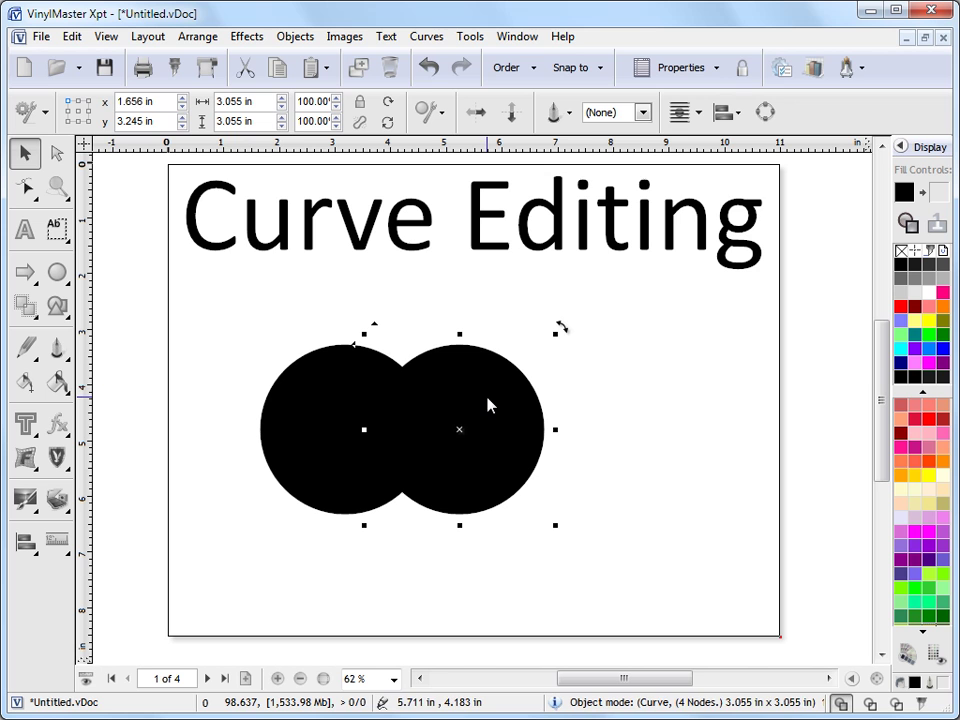
{"action": "left_click_drag", "start_coordinate": [227, 306], "coordinate": [620, 571]}
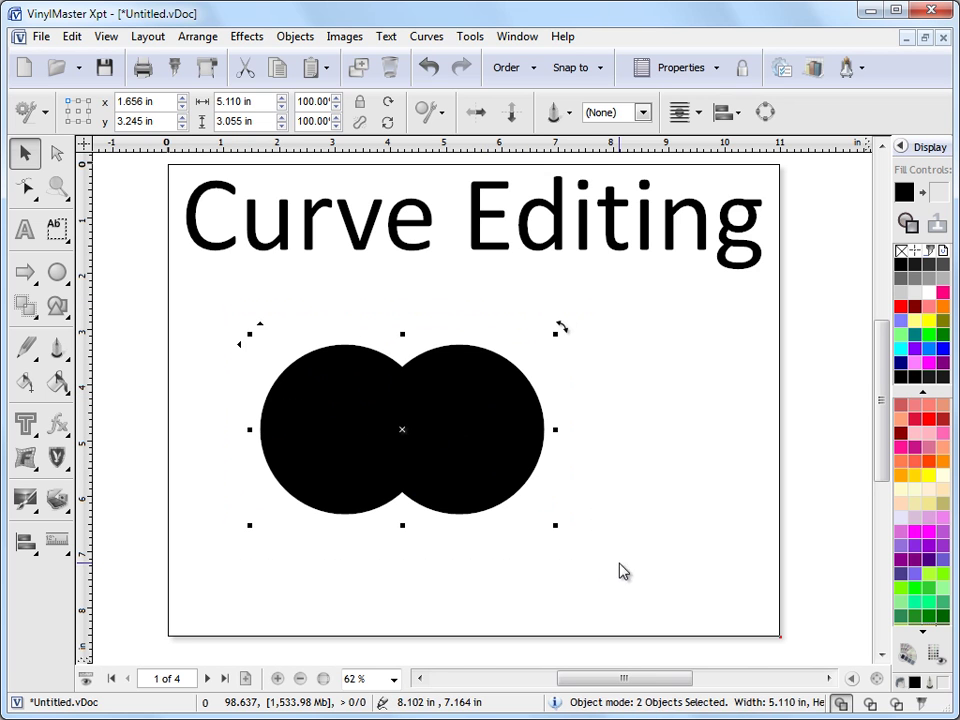
Combine the two circles so the overlap turns white, then move the shape to x 2.617, y 3.464 in.
{"action": "left_click", "coordinate": [429, 38]}
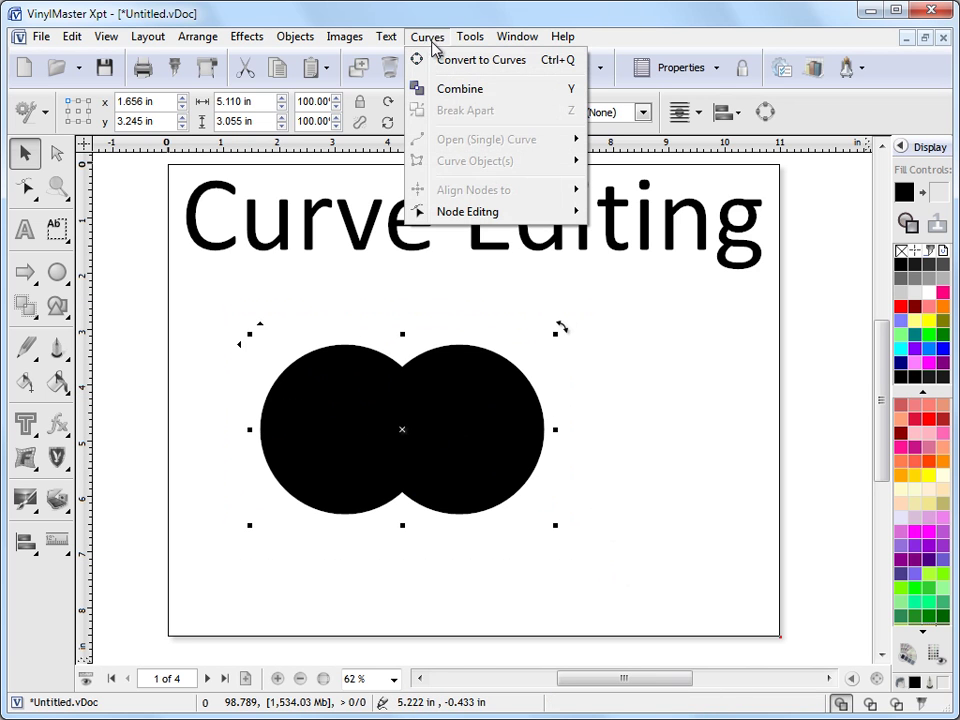
{"action": "left_click", "coordinate": [447, 89]}
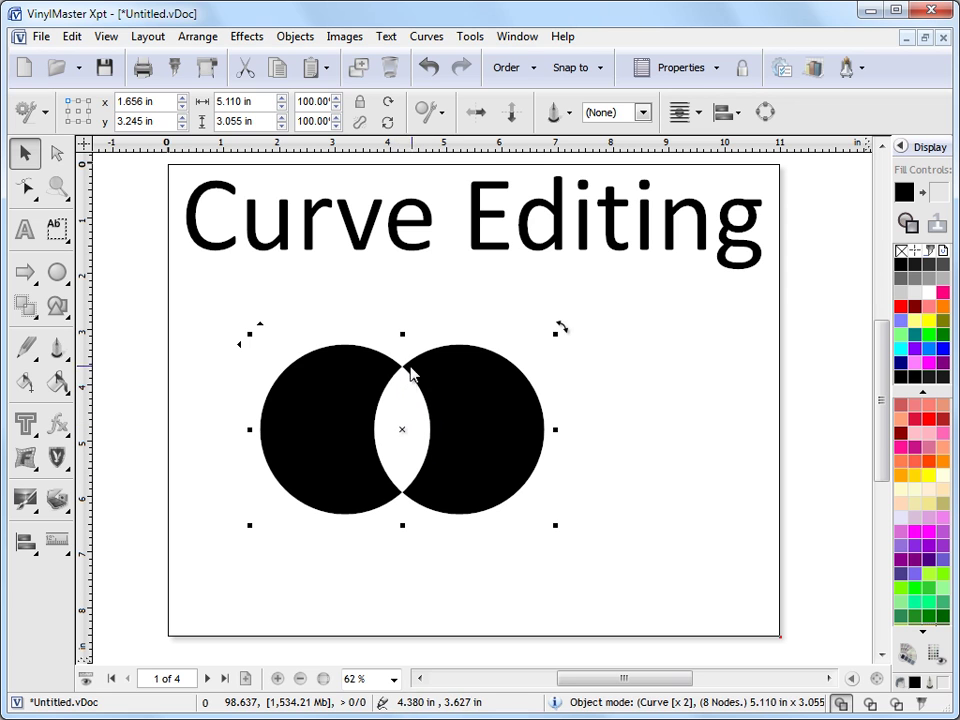
{"action": "left_click_drag", "start_coordinate": [408, 429], "coordinate": [443, 462]}
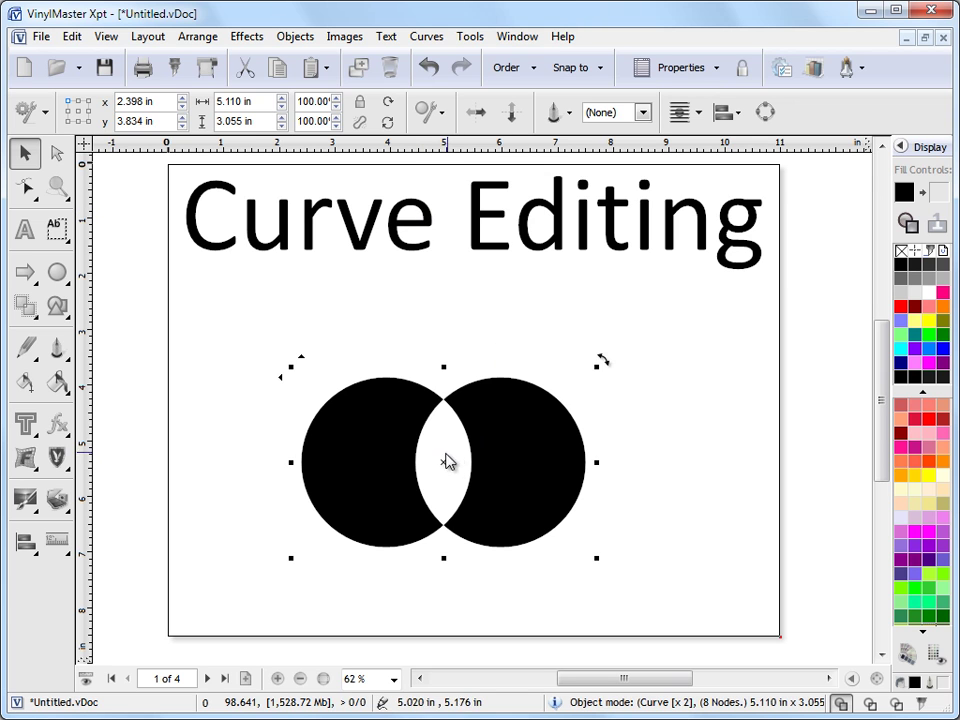
{"action": "left_click_drag", "start_coordinate": [447, 462], "coordinate": [460, 441]}
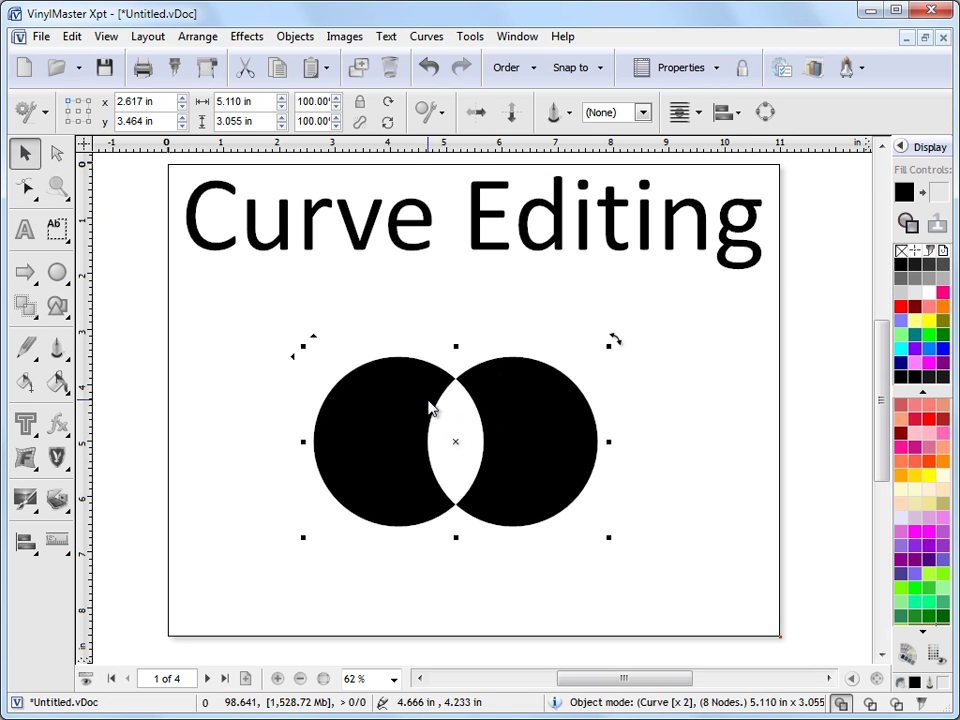
{"action": "left_click", "coordinate": [24, 186]}
{"action": "left_click_drag", "start_coordinate": [484, 357], "coordinate": [494, 394]}
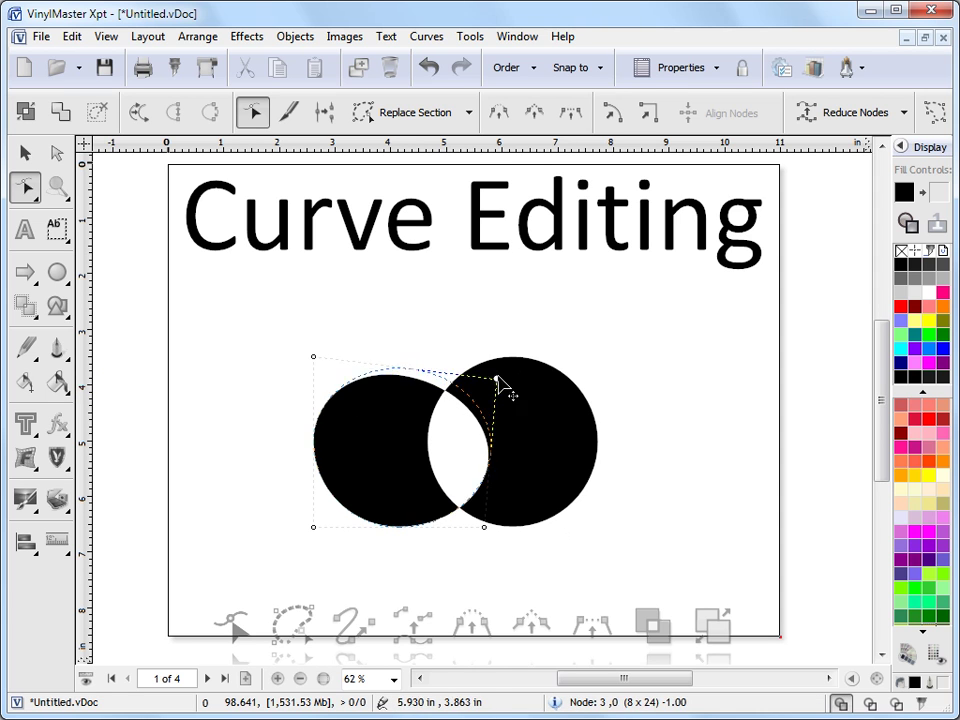
{"action": "left_click_drag", "start_coordinate": [493, 393], "coordinate": [497, 368]}
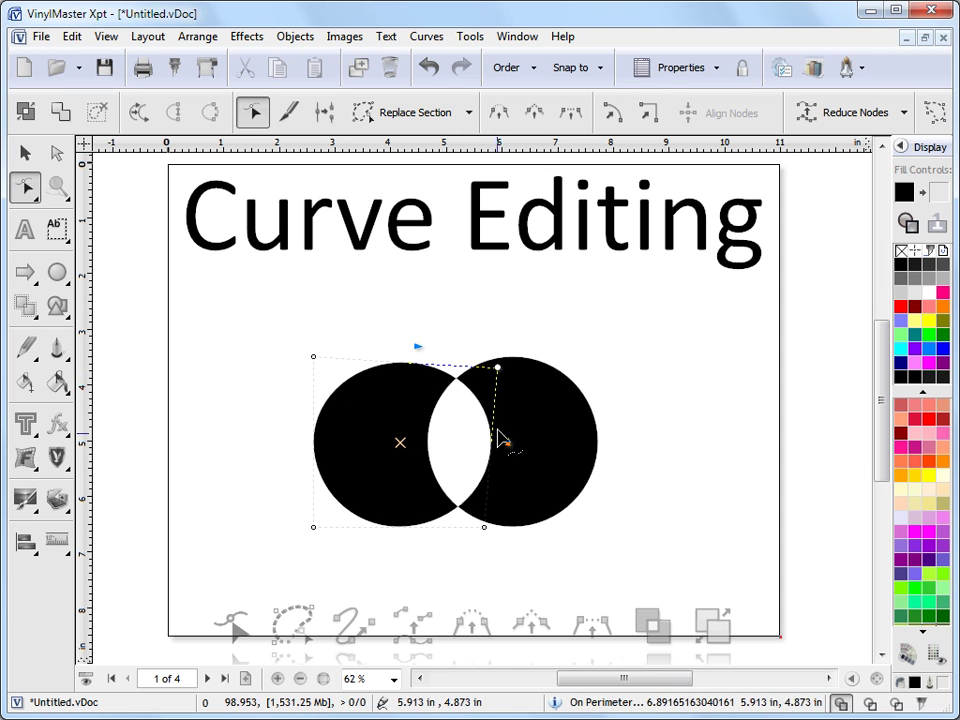
{"action": "left_click", "coordinate": [428, 70]}
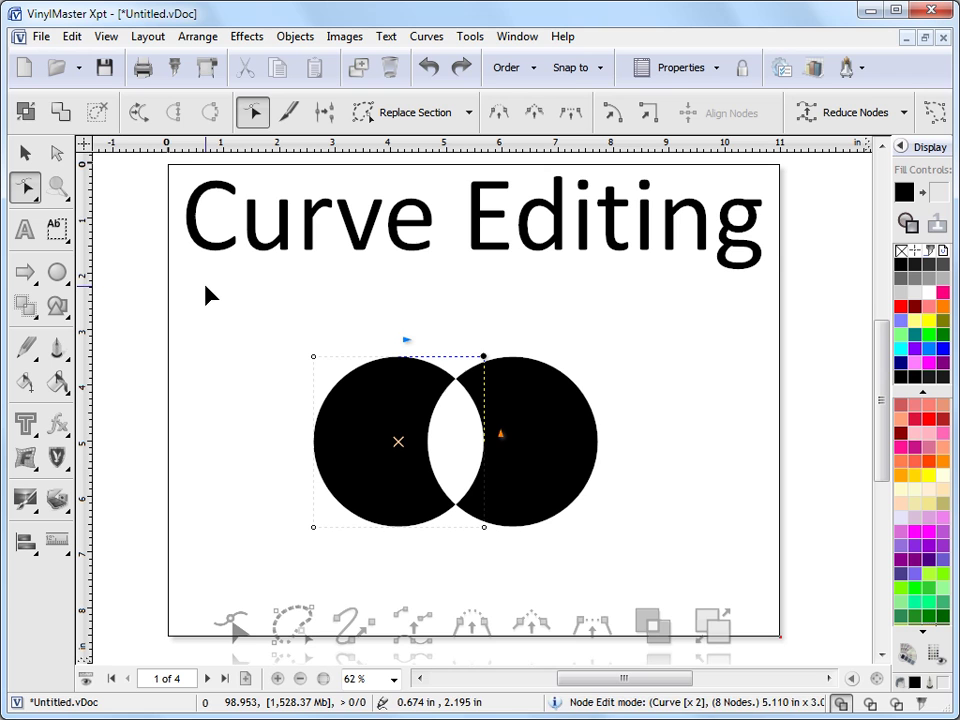
Pick the lens hole for node editing and drag it right, then back into the left circle.
{"action": "left_click", "coordinate": [62, 118]}
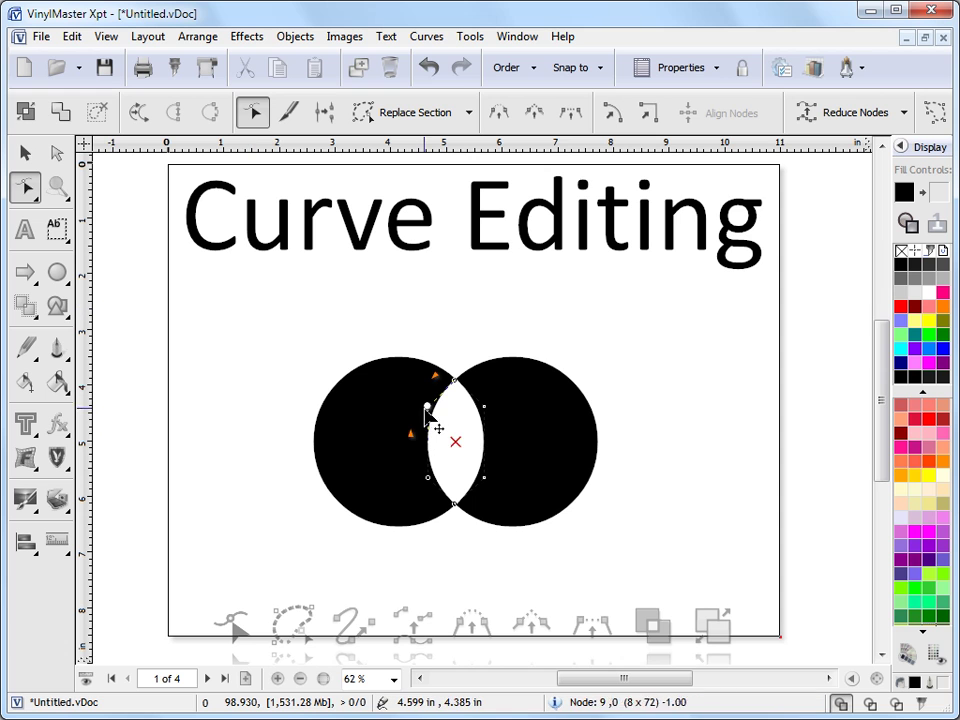
{"action": "left_click", "coordinate": [486, 406]}
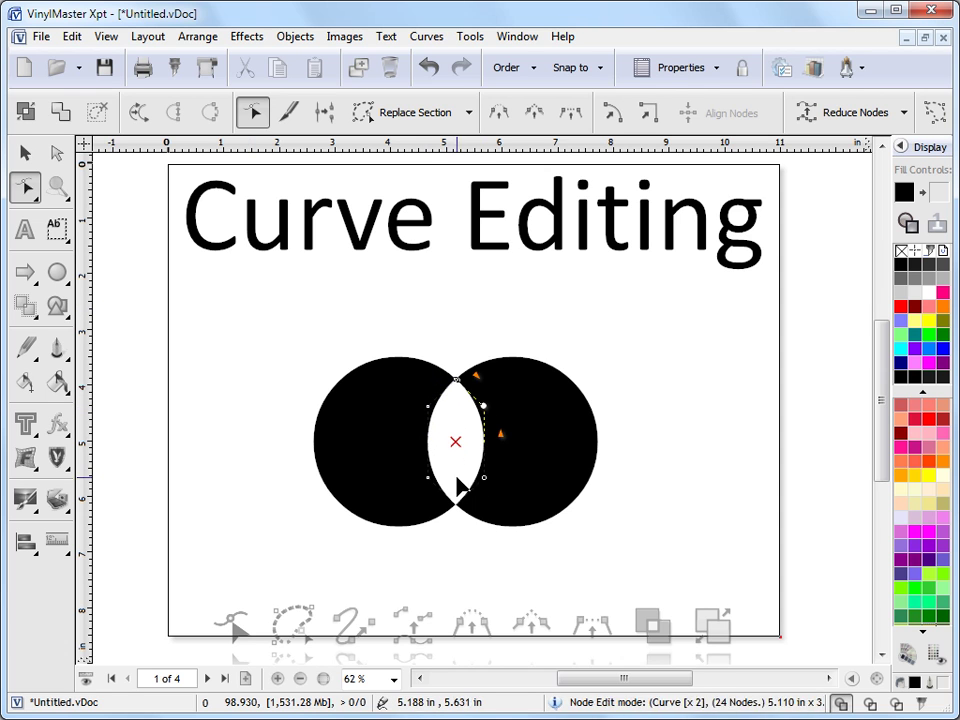
{"action": "left_click_drag", "start_coordinate": [452, 446], "coordinate": [520, 442]}
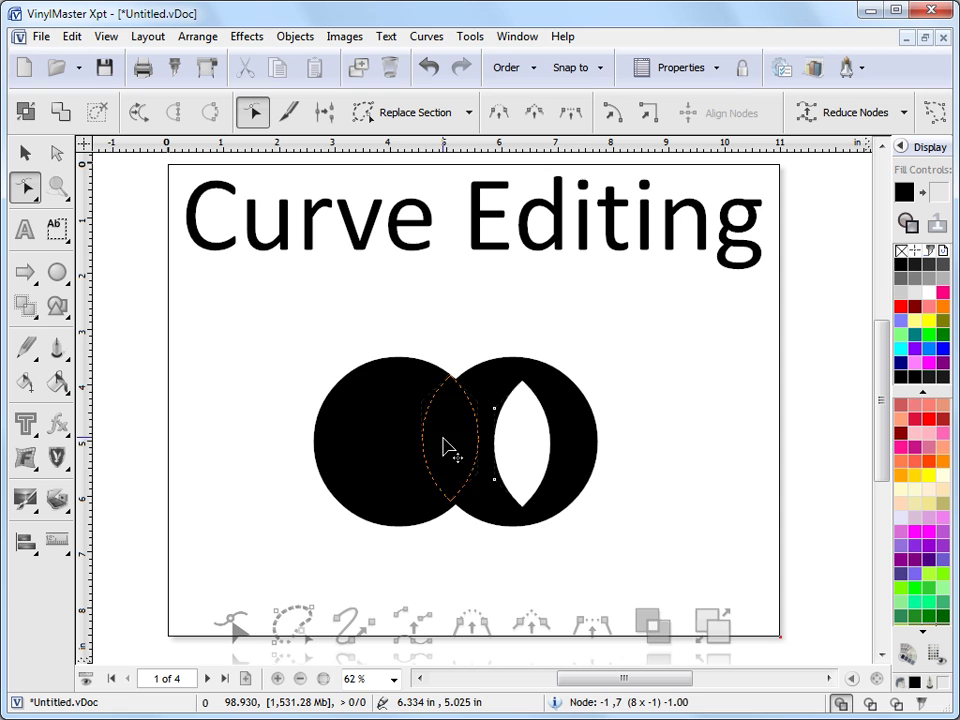
{"action": "left_click_drag", "start_coordinate": [447, 449], "coordinate": [396, 449]}
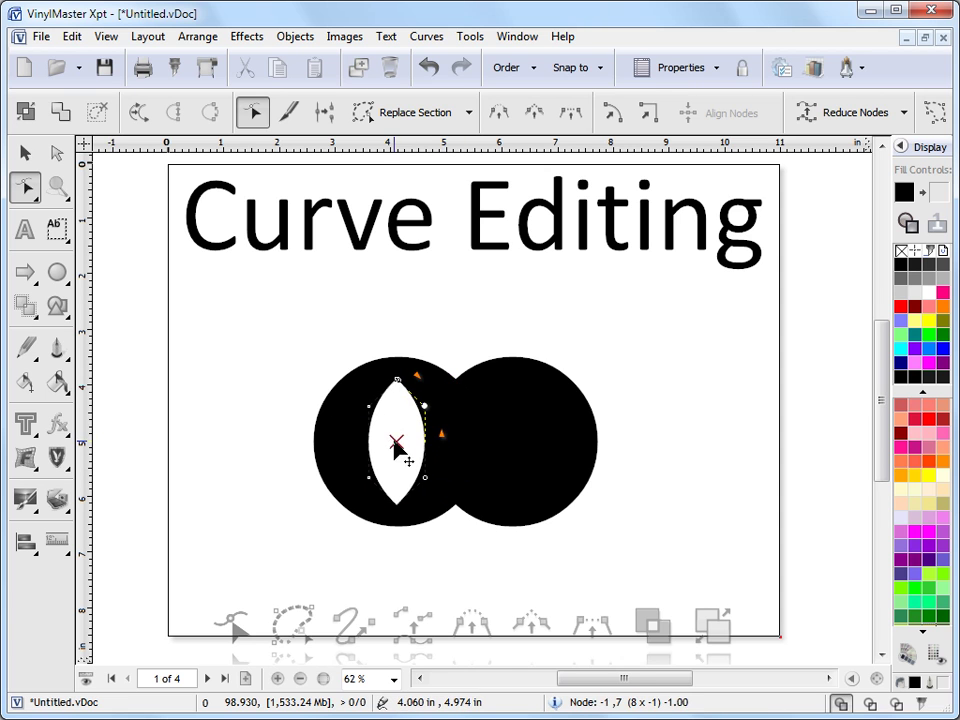
Reposition the double-circle shape and enlarge it to 6.811 × 4.072 in at x 2.179, y 3.144 in.
{"action": "left_click", "coordinate": [24, 152]}
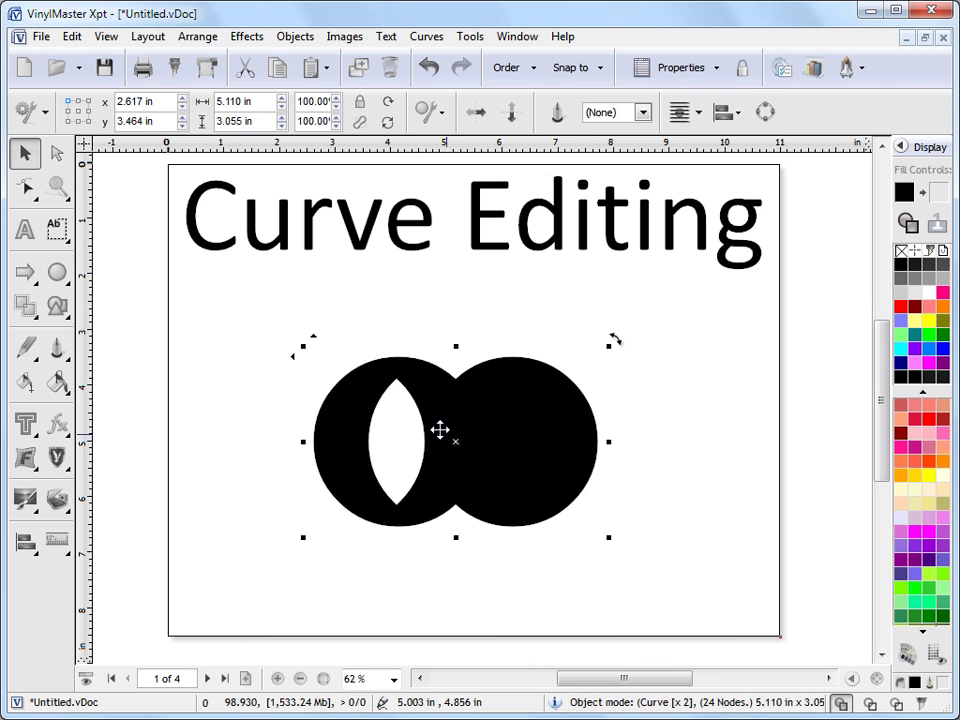
{"action": "mouse_move", "coordinate": [458, 446]}
{"action": "left_mouse_down"}
{"action": "mouse_move", "coordinate": [318, 306]}
{"action": "mouse_move", "coordinate": [298, 271]}
{"action": "mouse_move", "coordinate": [440, 440]}
{"action": "left_mouse_up"}
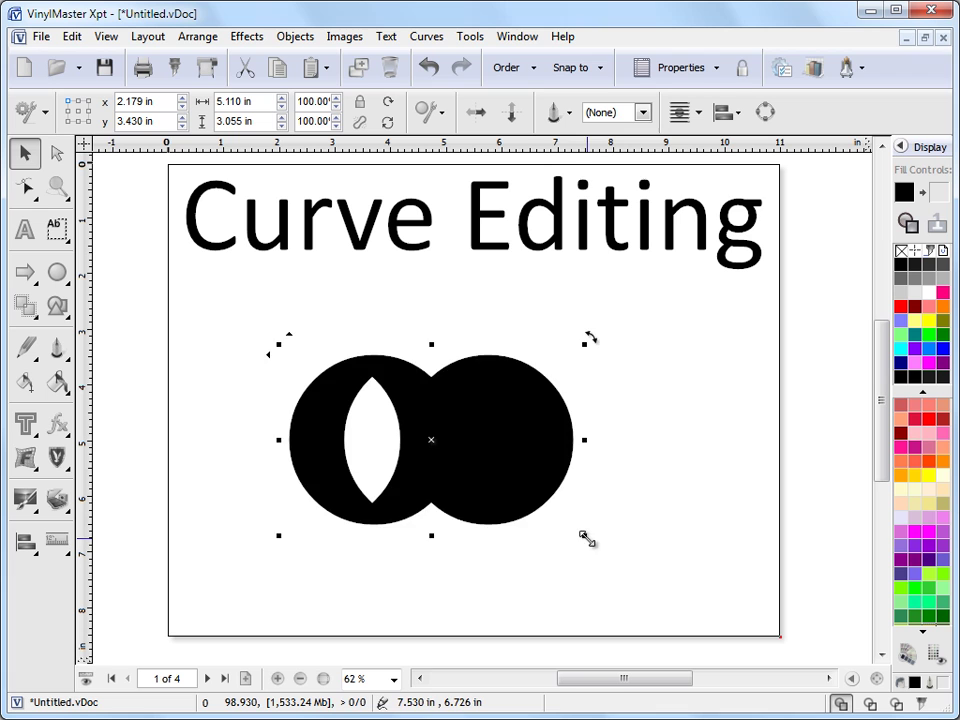
{"action": "left_click_drag", "start_coordinate": [587, 536], "coordinate": [683, 612]}
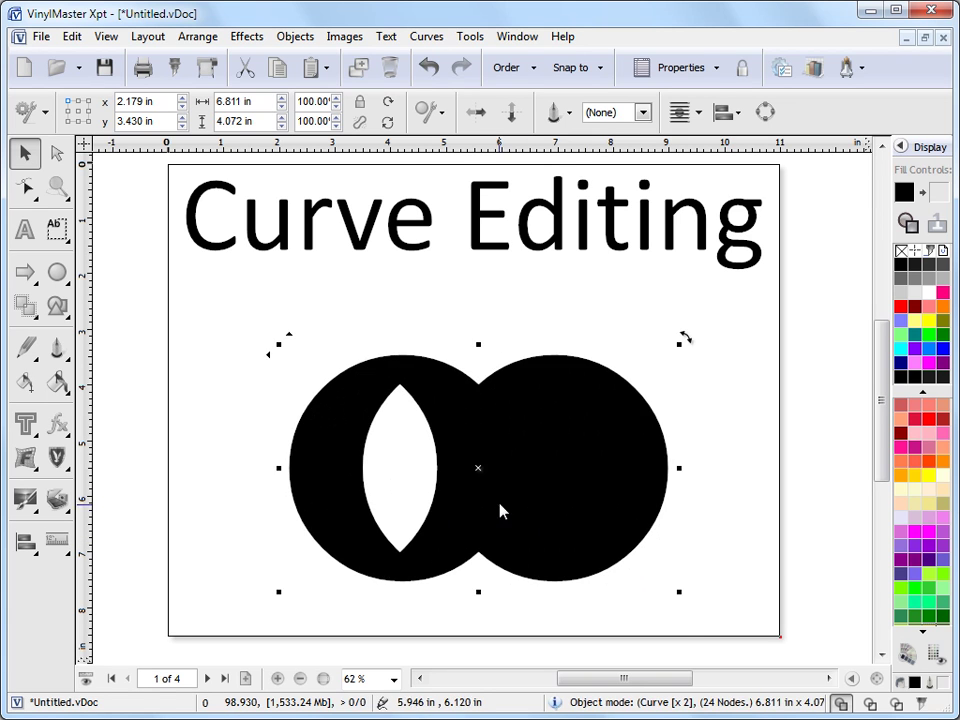
{"action": "left_click_drag", "start_coordinate": [500, 510], "coordinate": [480, 460]}
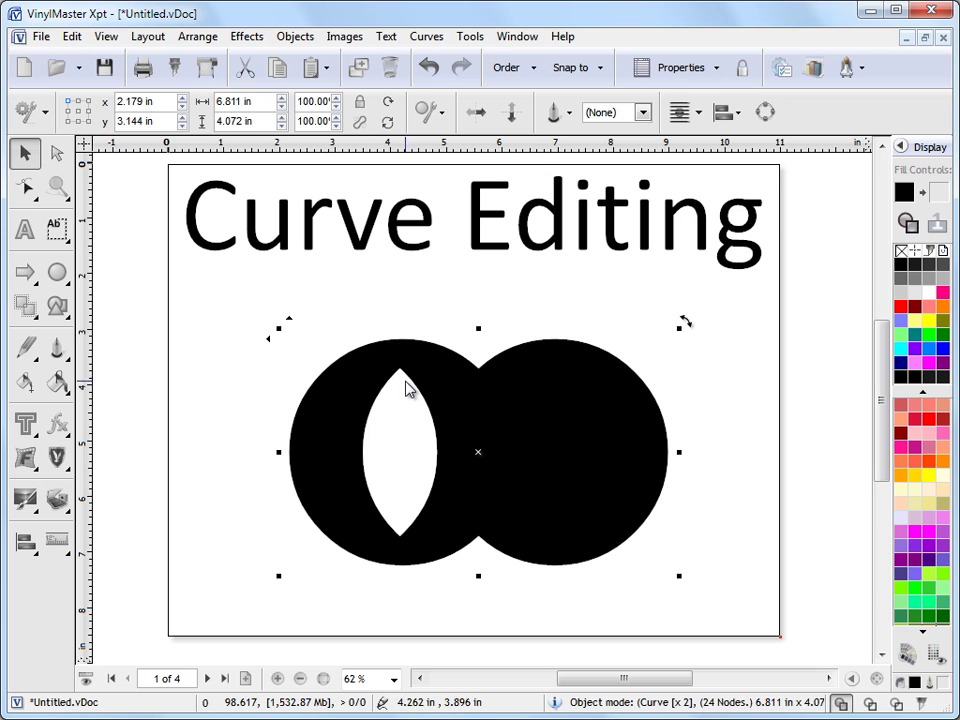
Select the lens hole with Node Edit and shift it slightly further left inside the left circle.
{"action": "left_click", "coordinate": [26, 186]}
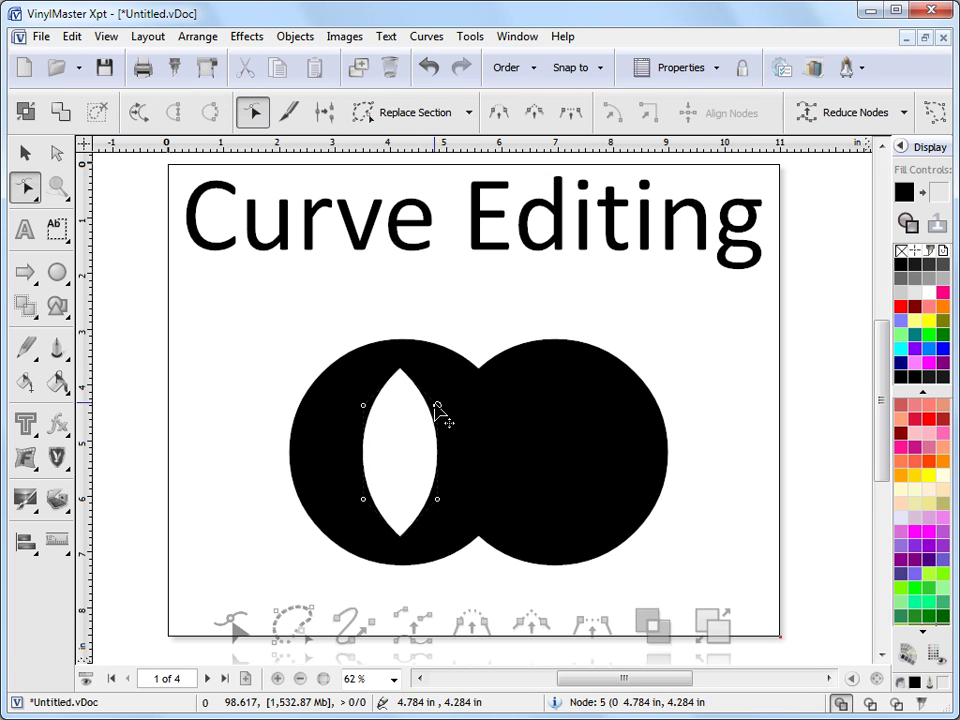
{"action": "left_click", "coordinate": [430, 394]}
{"action": "left_click", "coordinate": [370, 428]}
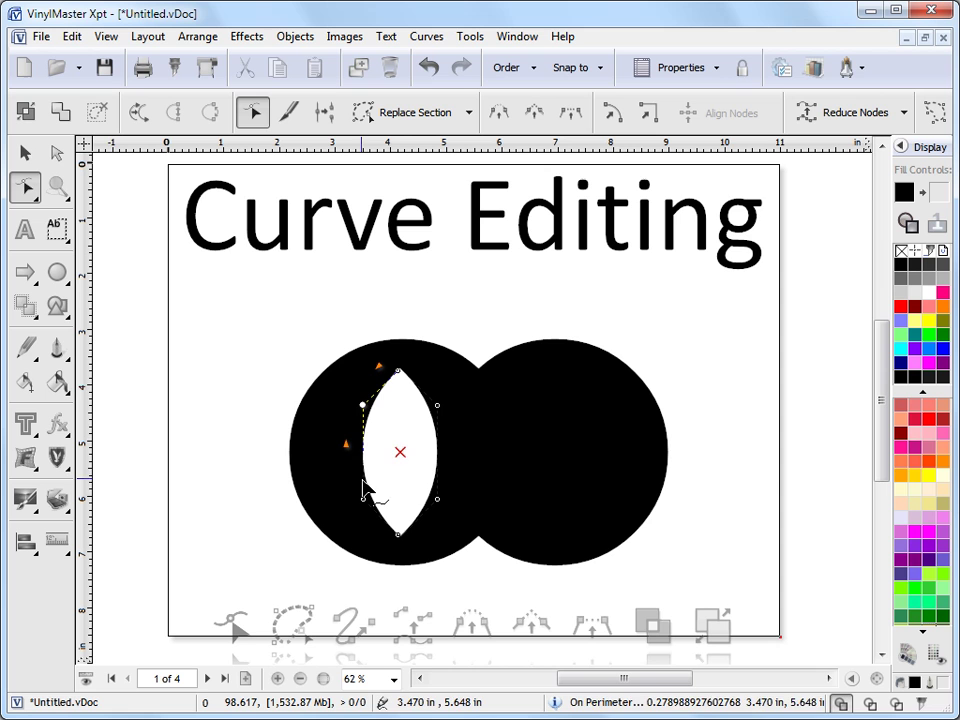
{"action": "left_click_drag", "start_coordinate": [408, 472], "coordinate": [435, 472]}
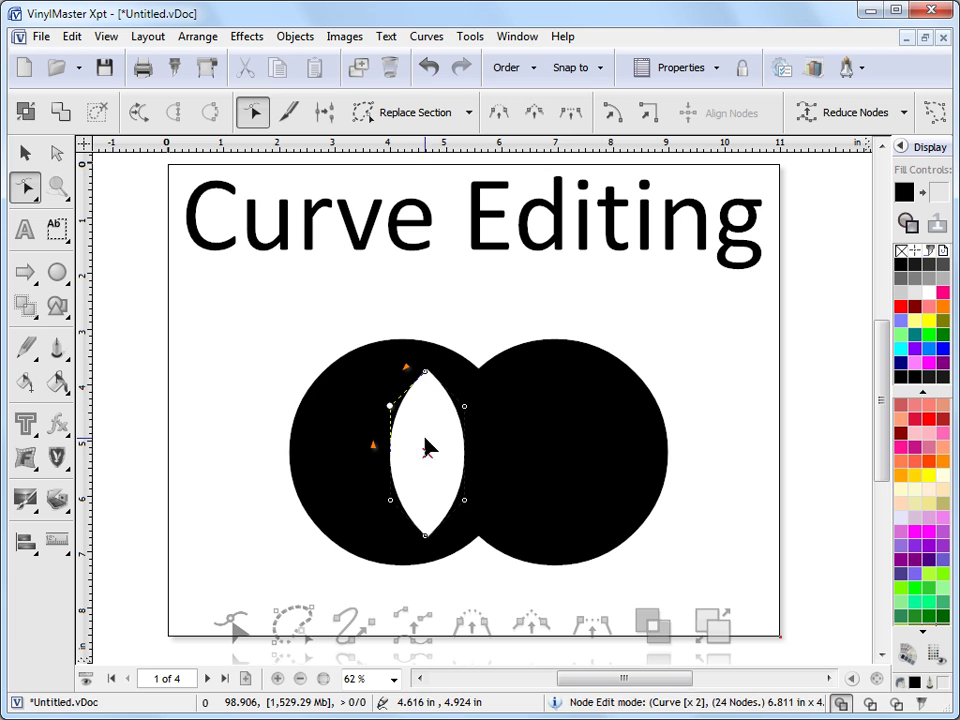
{"action": "left_click_drag", "start_coordinate": [439, 467], "coordinate": [423, 467]}
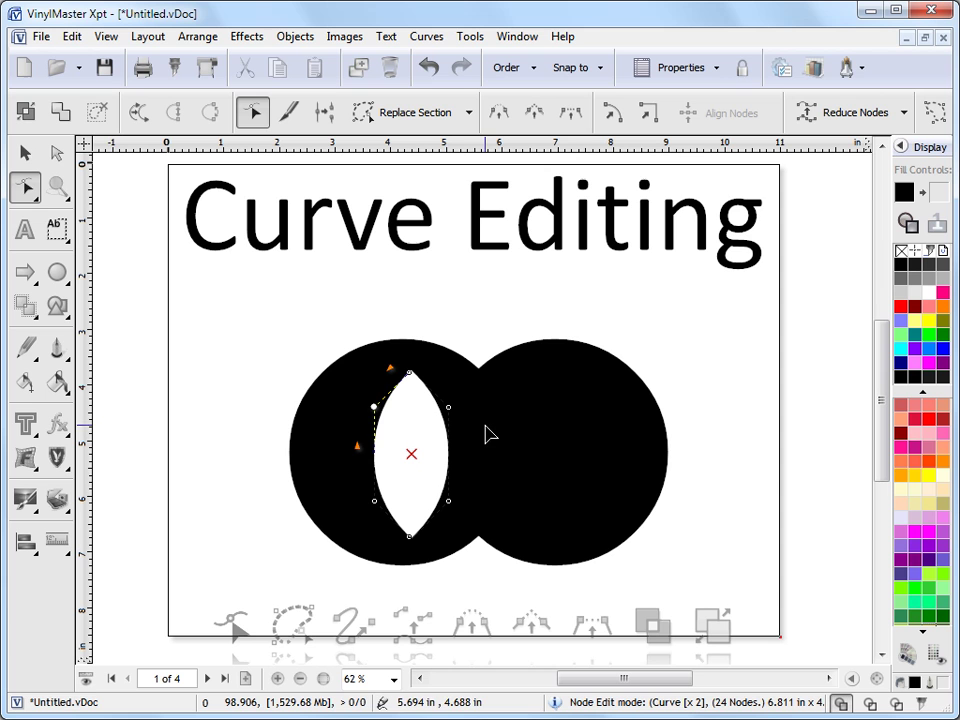
{"action": "left_click", "coordinate": [415, 468]}
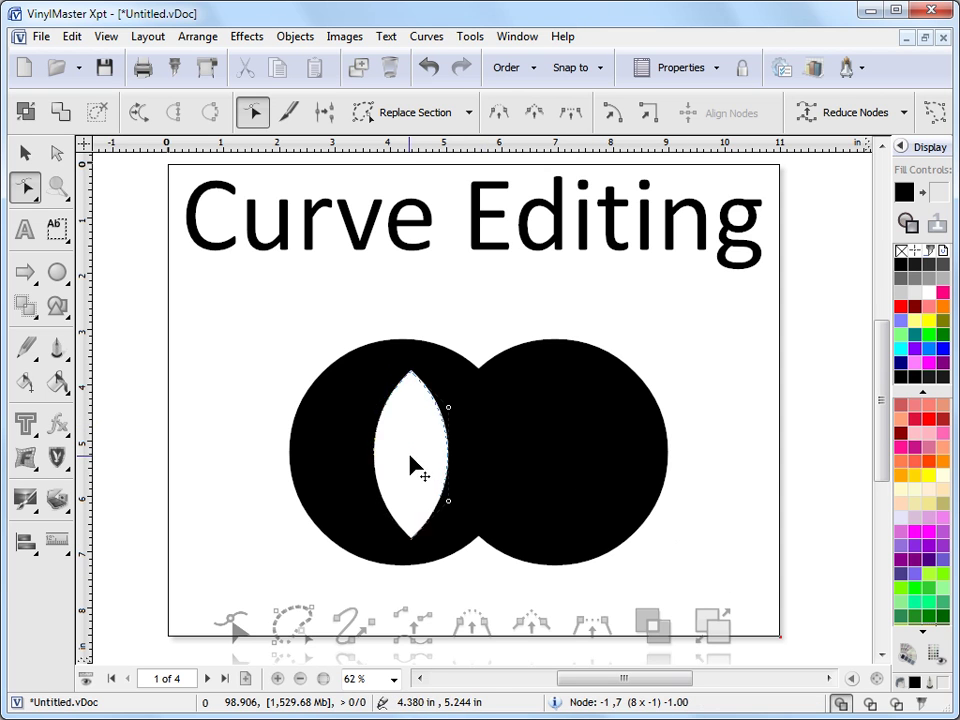
{"action": "left_click_drag", "start_coordinate": [415, 468], "coordinate": [403, 461]}
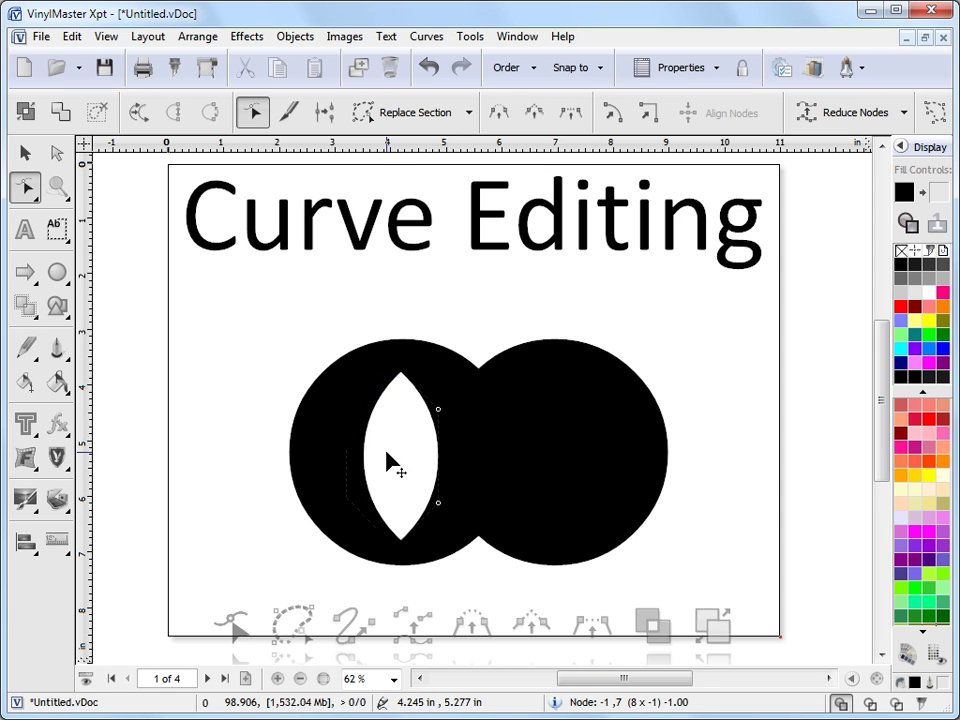
{"action": "mouse_move", "coordinate": [392, 461]}
{"action": "left_mouse_down"}
{"action": "mouse_move", "coordinate": [279, 411]}
{"action": "mouse_move", "coordinate": [358, 430]}
{"action": "mouse_move", "coordinate": [301, 418]}
{"action": "mouse_move", "coordinate": [304, 435]}
{"action": "mouse_move", "coordinate": [391, 461]}
{"action": "left_mouse_up"}
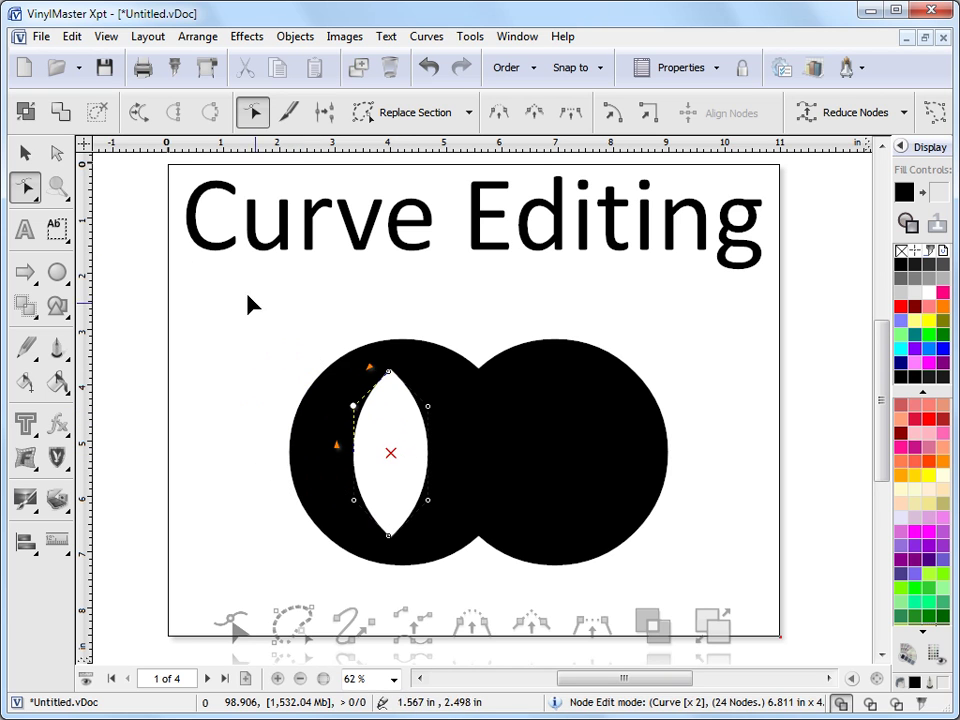
Extract the lens as a separate 1.333 × 3.014 in shape and place it left of the circles.
{"action": "left_click", "coordinate": [30, 125]}
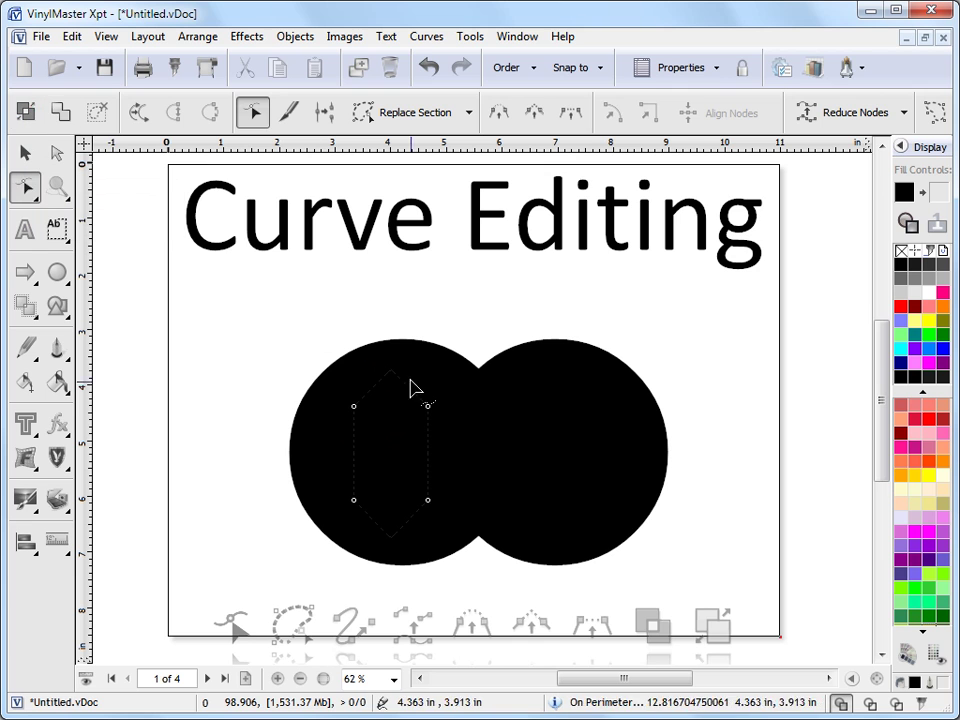
{"action": "left_click", "coordinate": [25, 152]}
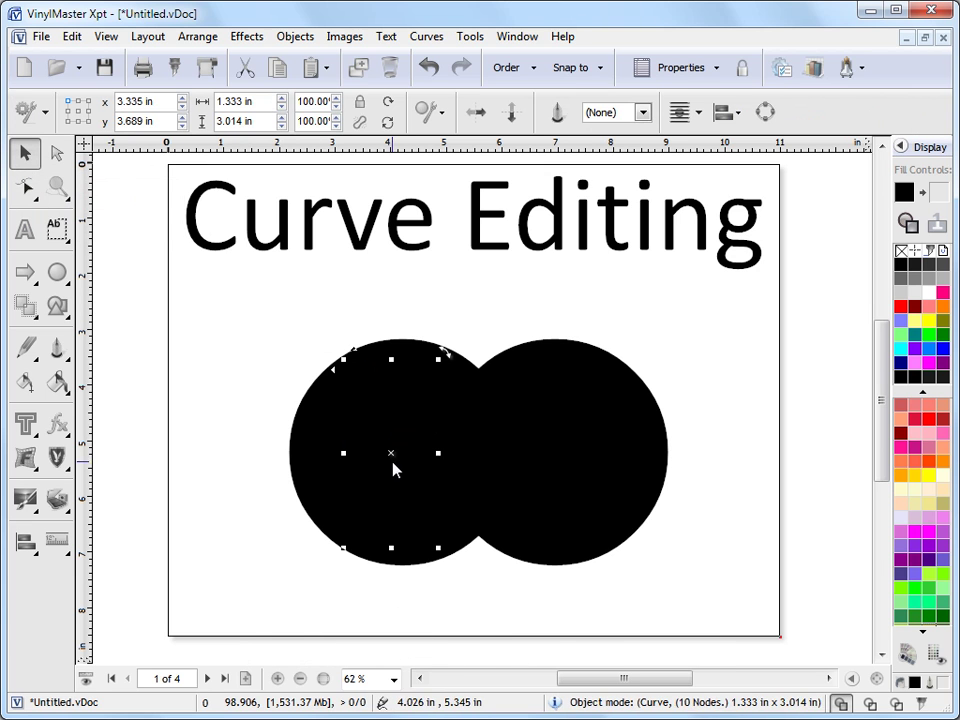
{"action": "left_click_drag", "start_coordinate": [392, 456], "coordinate": [216, 390]}
{"action": "left_click_drag", "start_coordinate": [323, 413], "coordinate": [391, 413]}
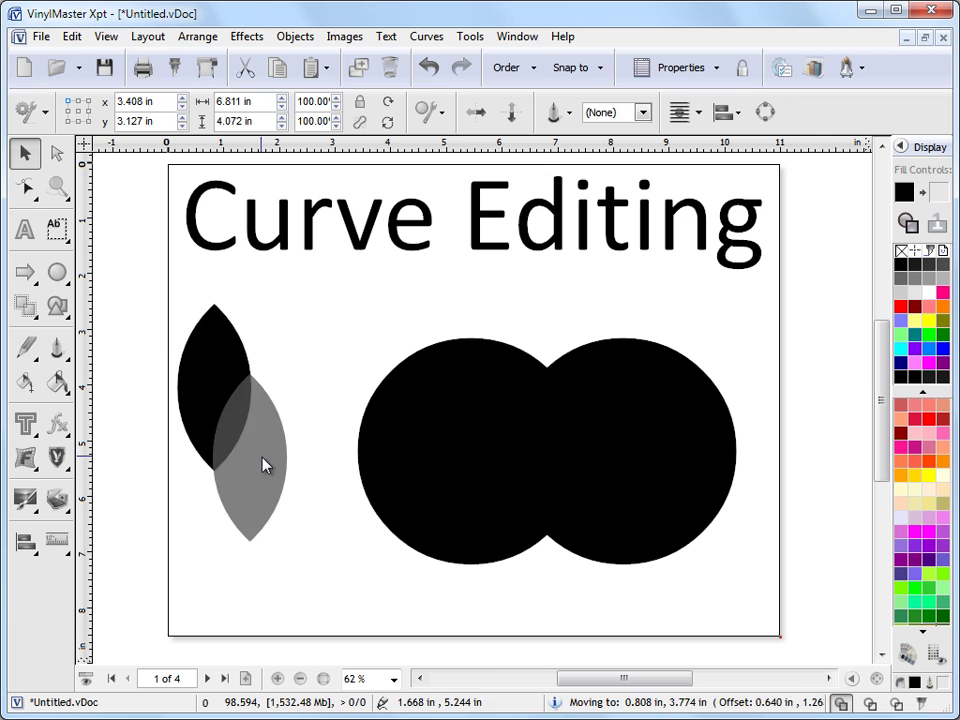
{"action": "left_click_drag", "start_coordinate": [262, 463], "coordinate": [261, 463]}
Inspect the lens and double circle in Wireframe view, then return to filled display.
{"action": "left_click", "coordinate": [431, 482]}
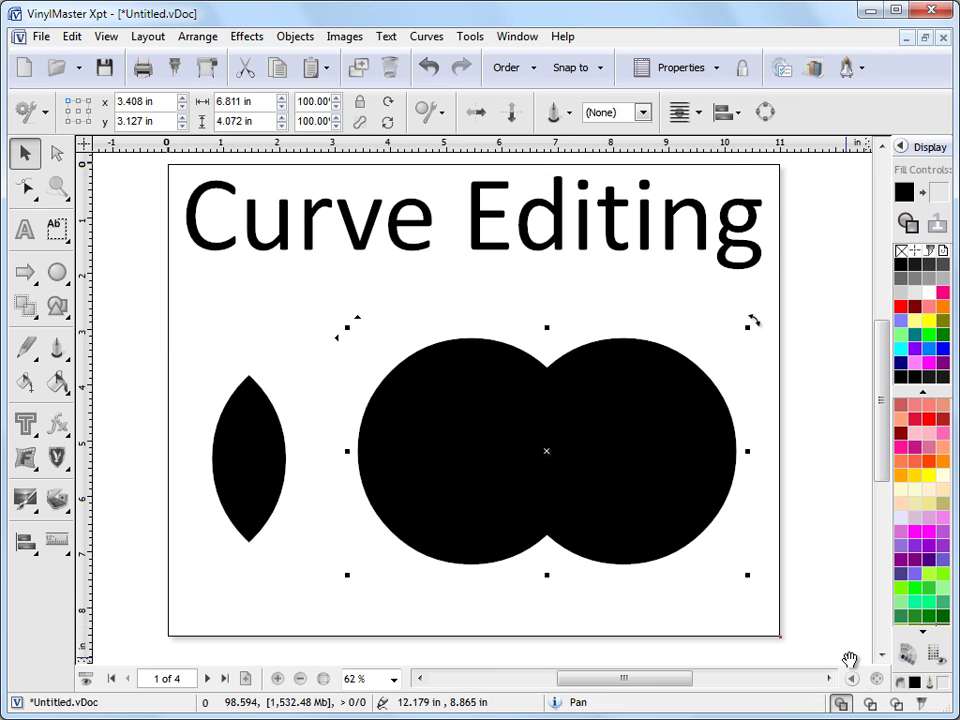
{"action": "left_click", "coordinate": [866, 704]}
{"action": "left_click", "coordinate": [246, 426]}
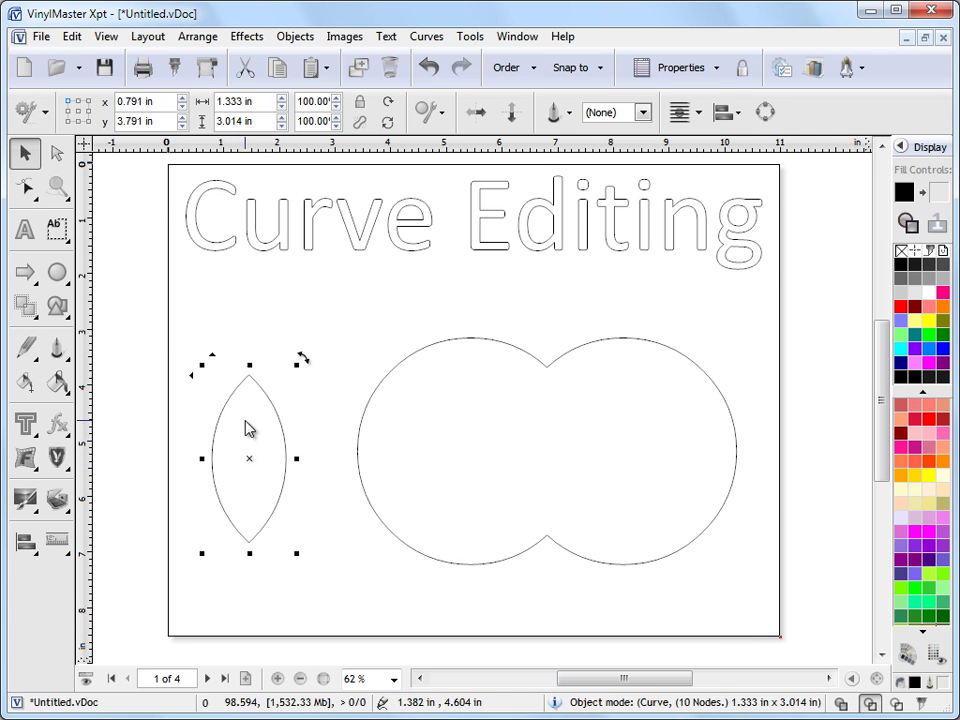
{"action": "left_click", "coordinate": [439, 444]}
{"action": "left_click", "coordinate": [274, 437]}
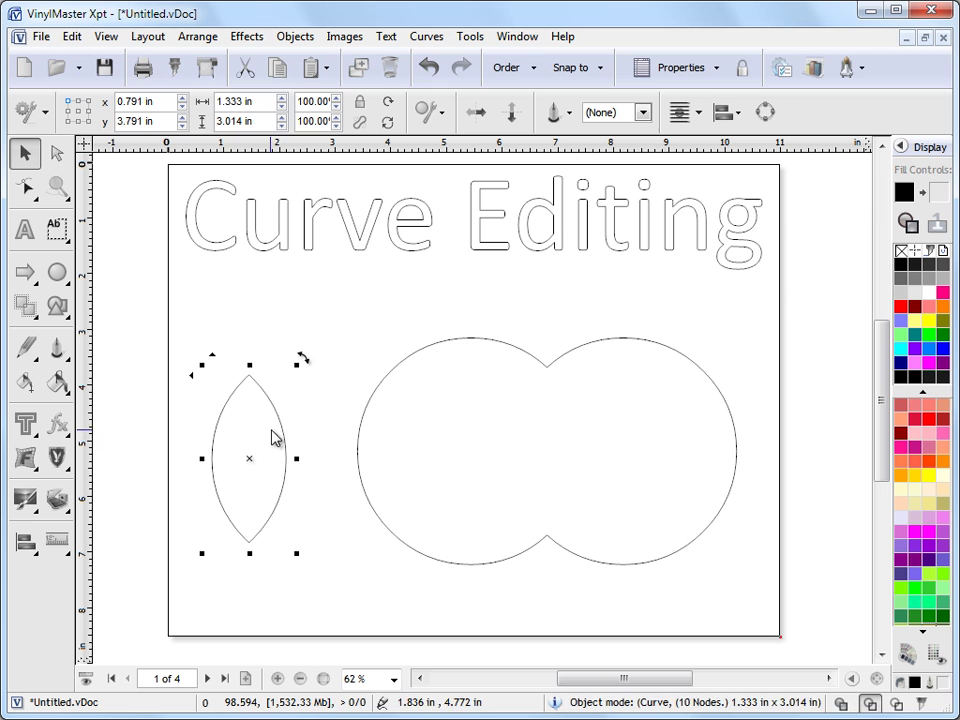
{"action": "left_click", "coordinate": [868, 704]}
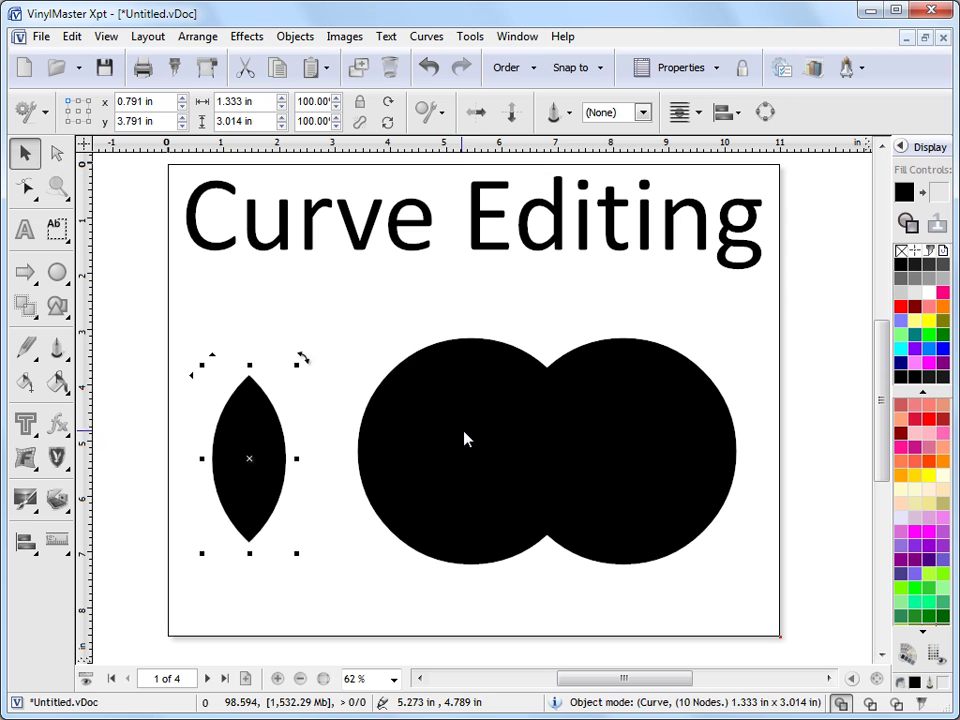
Undo the moves and extraction until the lens is a white hole in the left circle again (24 nodes).
{"action": "left_click", "coordinate": [438, 70]}
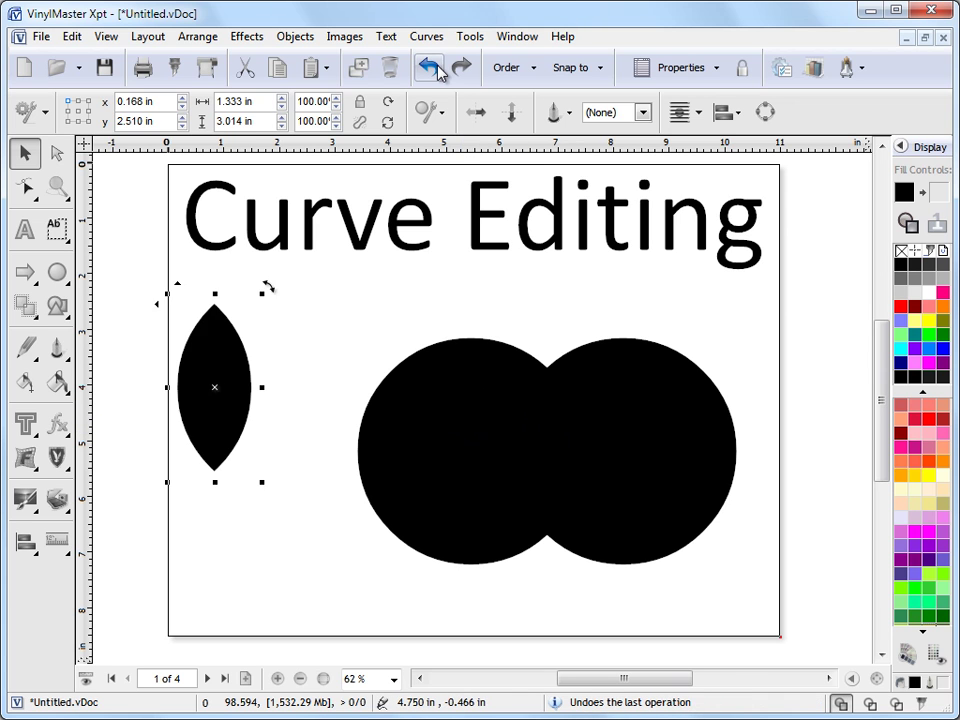
{"action": "left_click", "coordinate": [438, 70]}
{"action": "left_click", "coordinate": [438, 70]}
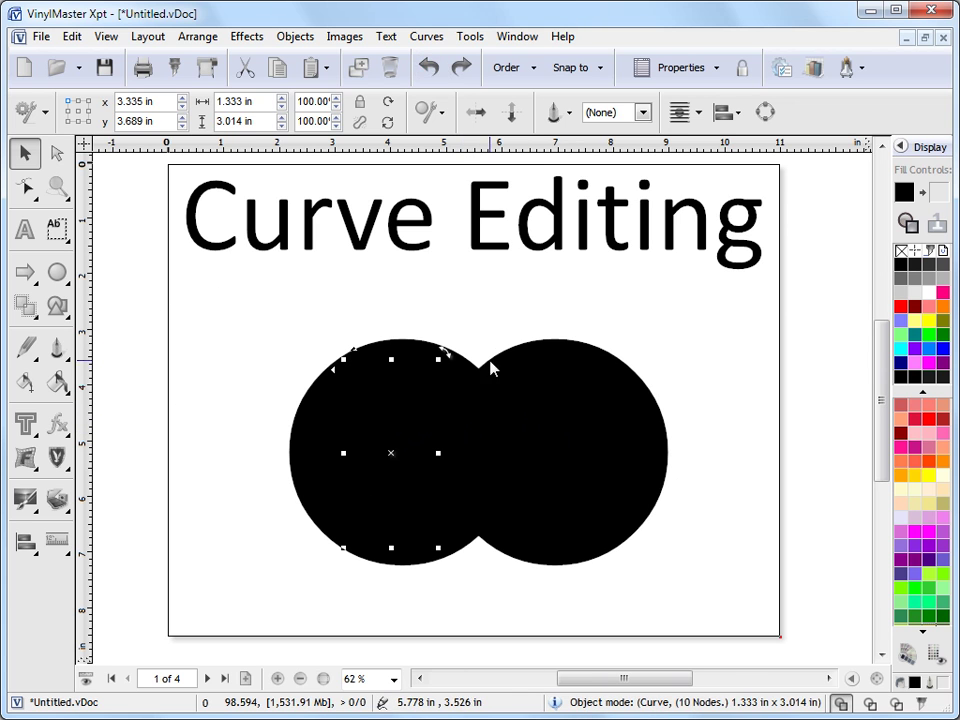
{"action": "left_click", "coordinate": [527, 338]}
{"action": "left_click", "coordinate": [421, 431]}
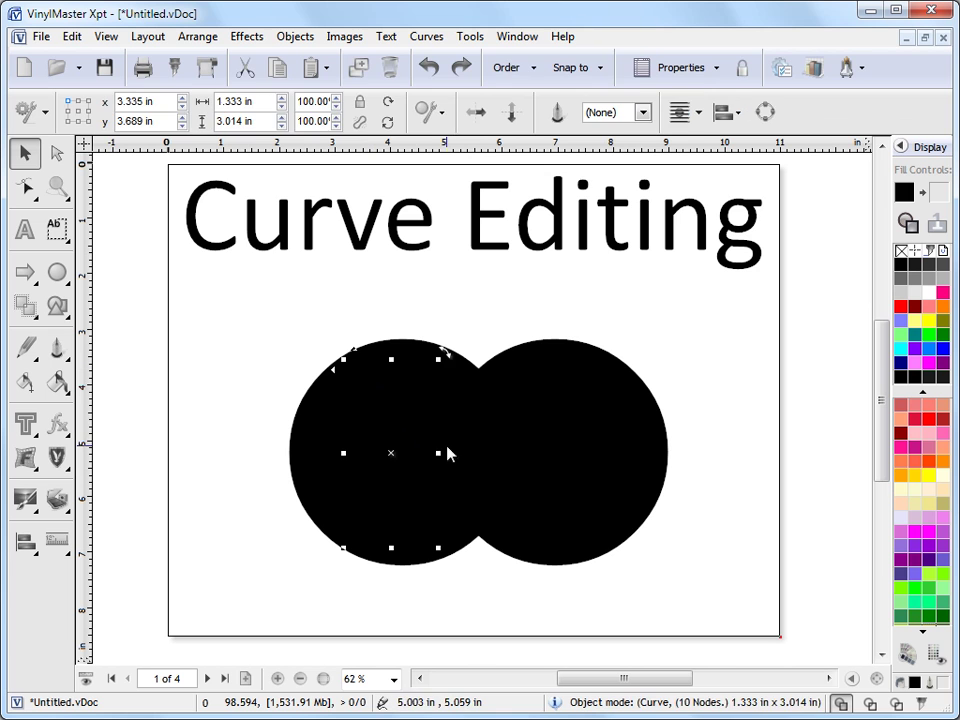
{"action": "left_click", "coordinate": [430, 68]}
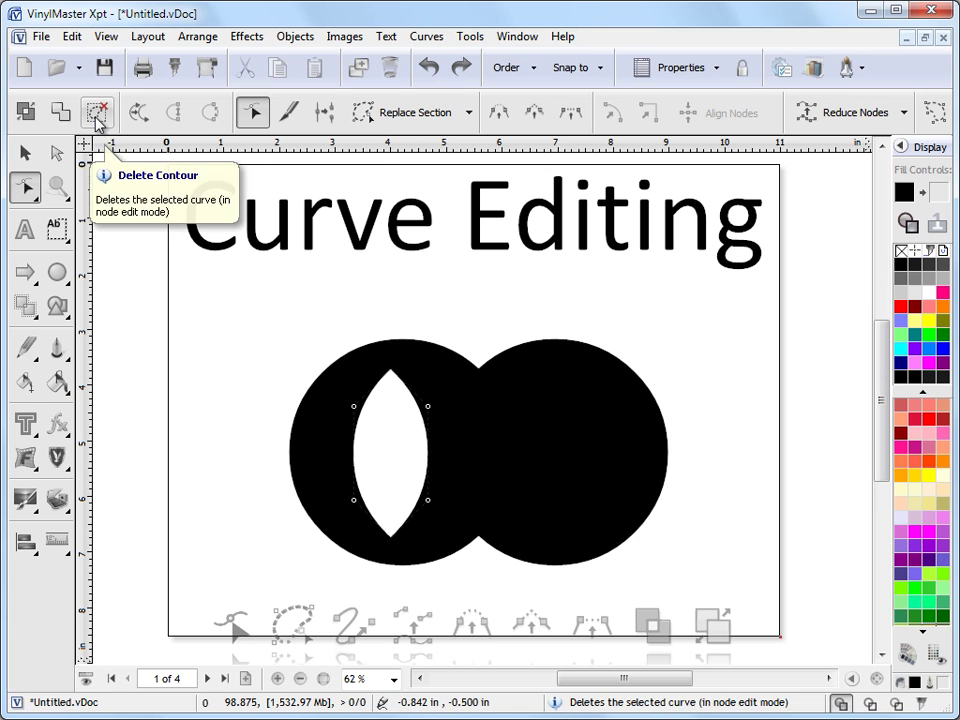
Delete the lens contour, nudge the solid 14-node double circle up and right, then resume Node Edit.
{"action": "left_click", "coordinate": [367, 393]}
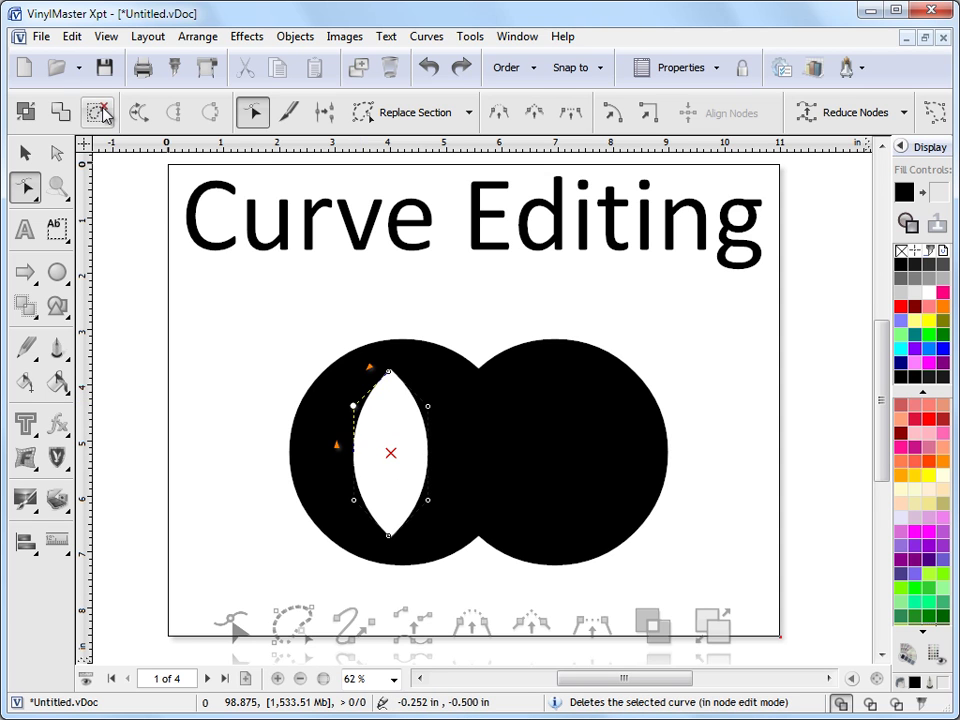
{"action": "left_click", "coordinate": [100, 112]}
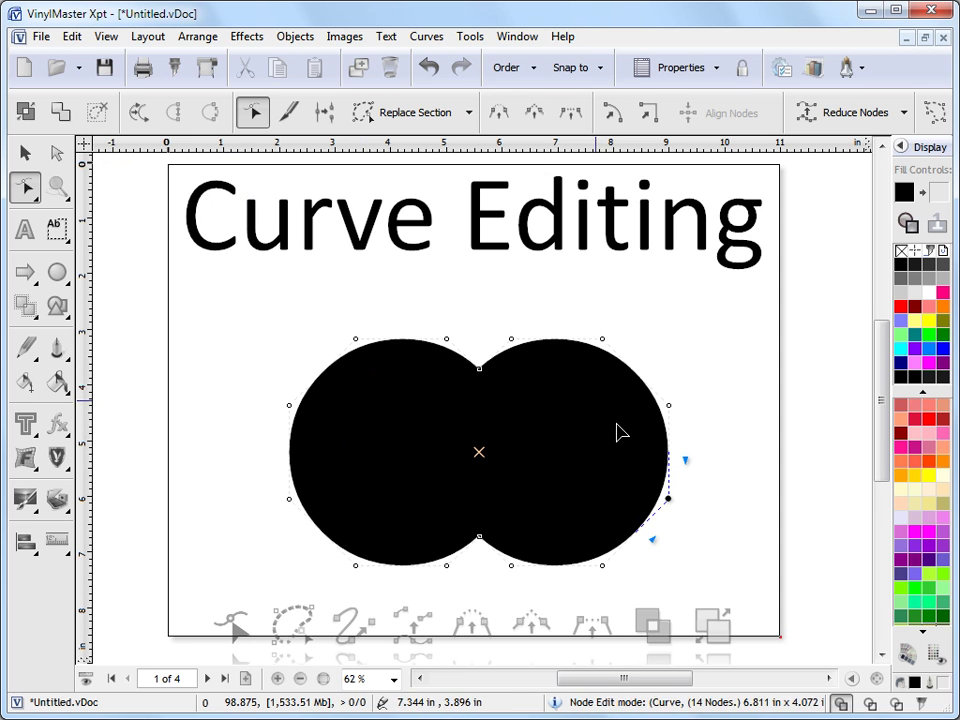
{"action": "left_click", "coordinate": [870, 703]}
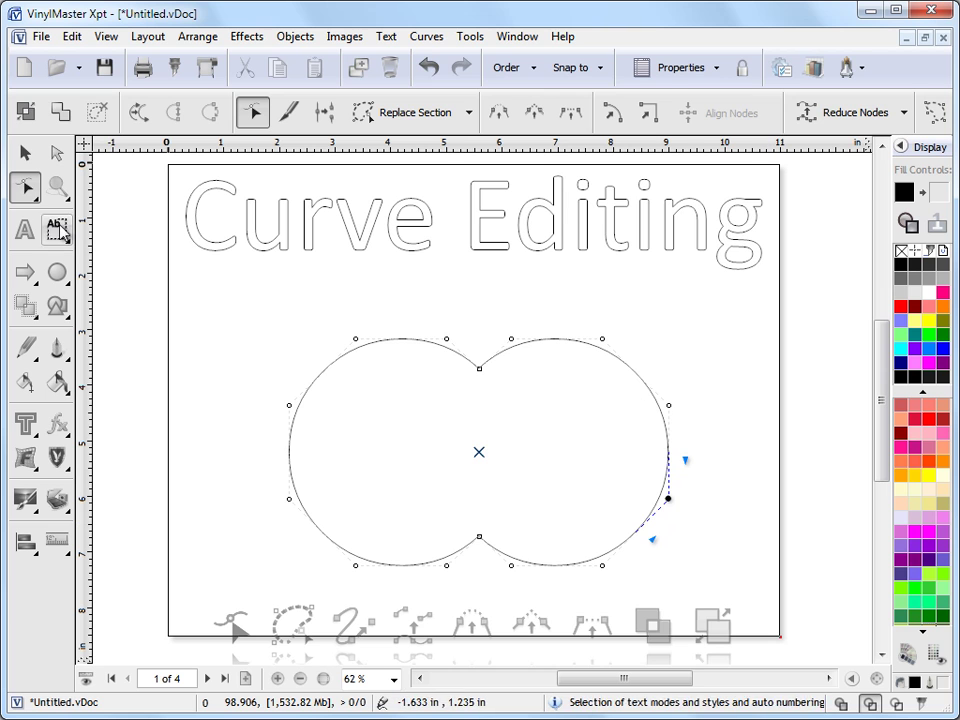
{"action": "left_click", "coordinate": [23, 152]}
{"action": "left_click_drag", "start_coordinate": [486, 454], "coordinate": [497, 440]}
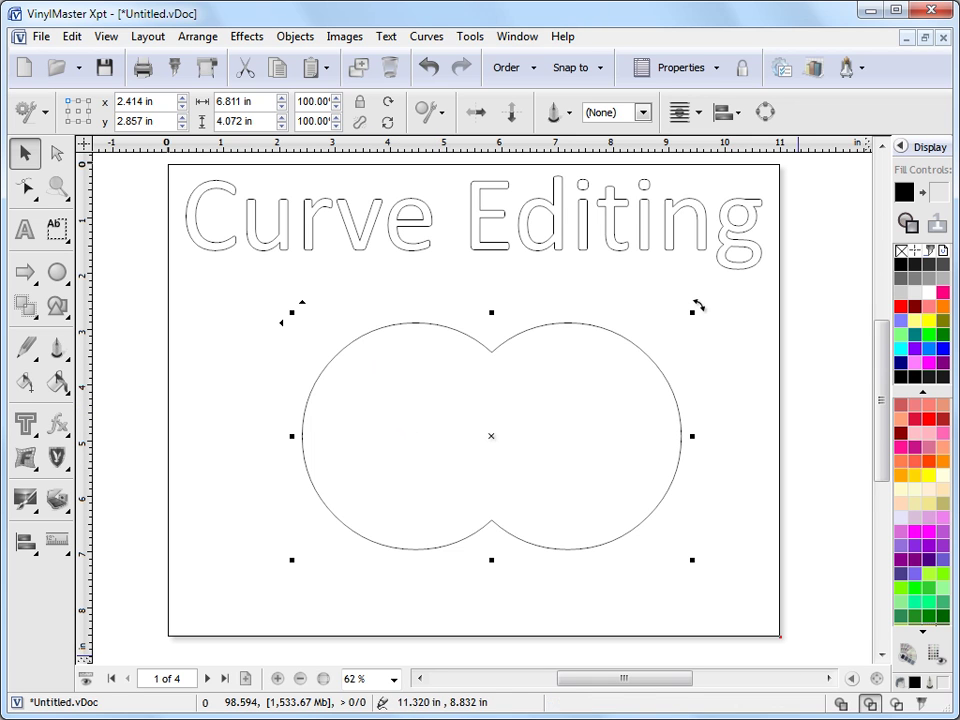
{"action": "left_click", "coordinate": [845, 703]}
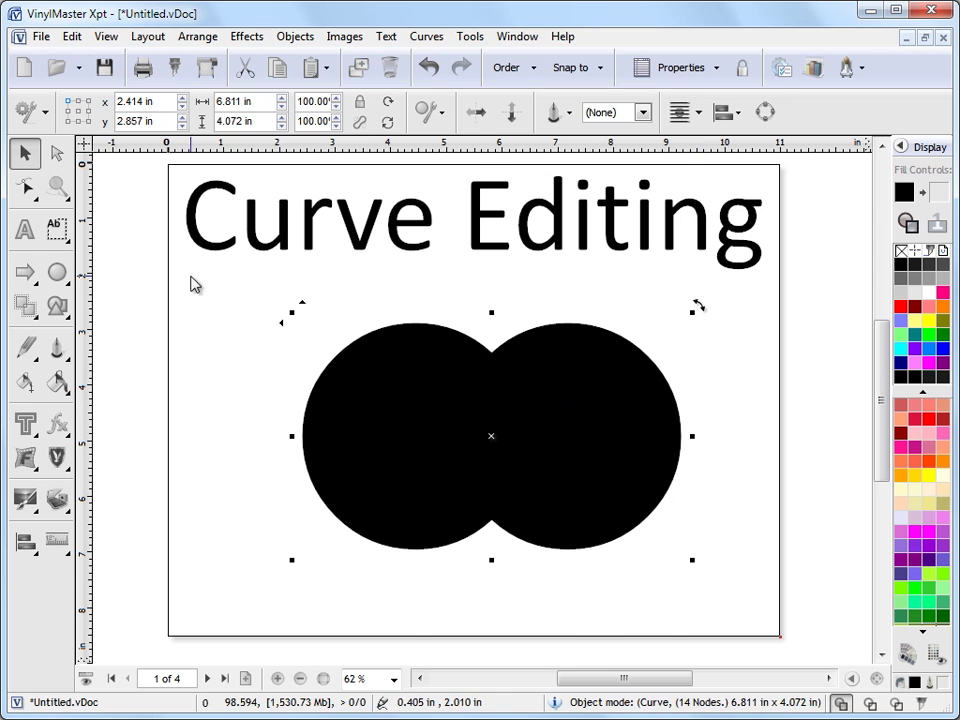
{"action": "left_click", "coordinate": [25, 187]}
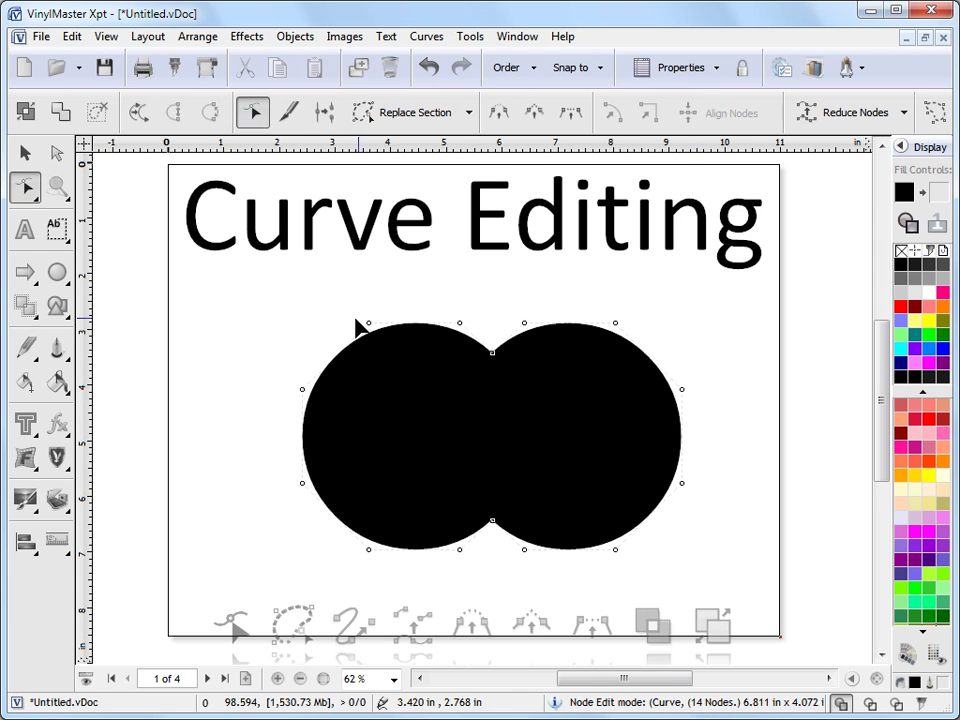
Go to page 3 and show the eagle's 5-curve, 231-node outline in Wireframe for node editing.
{"action": "left_click", "coordinate": [207, 679]}
{"action": "left_click", "coordinate": [207, 679]}
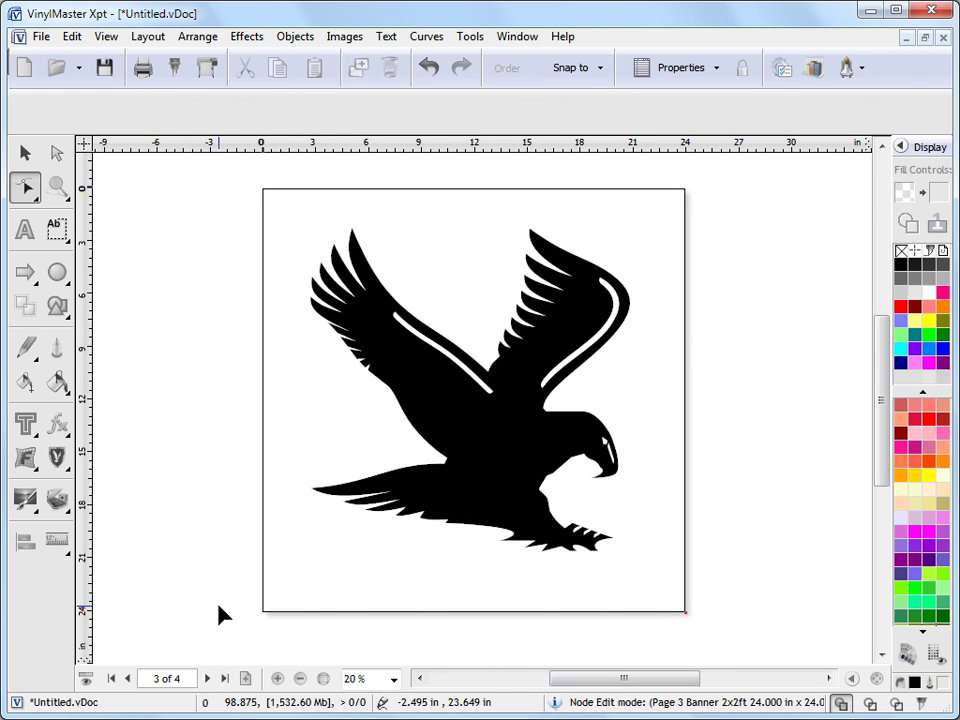
{"action": "left_click", "coordinate": [455, 390]}
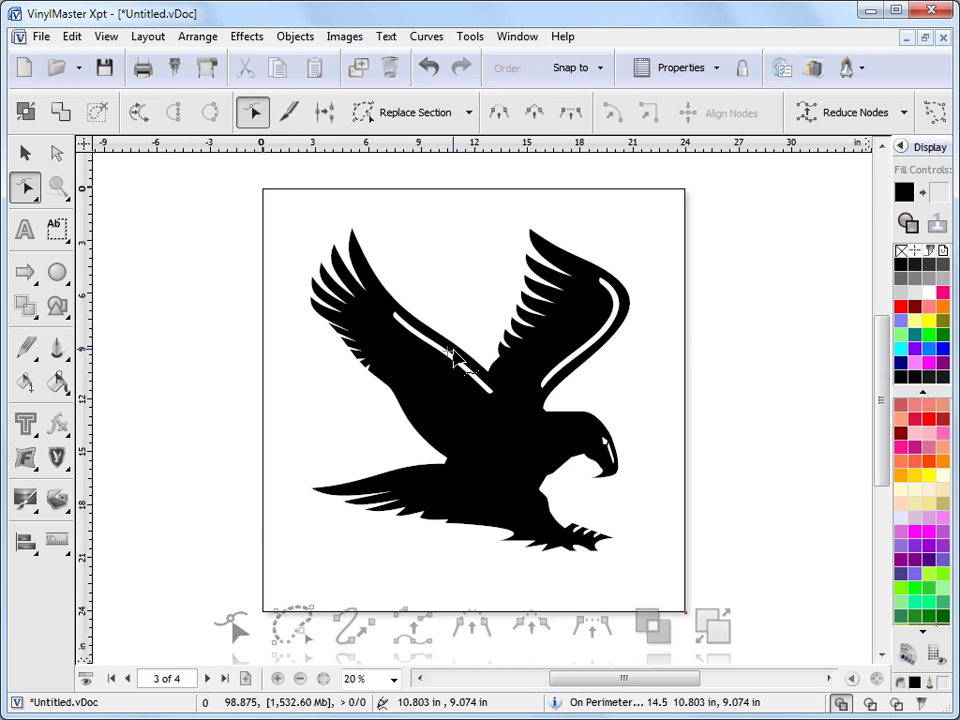
{"action": "left_click", "coordinate": [410, 318]}
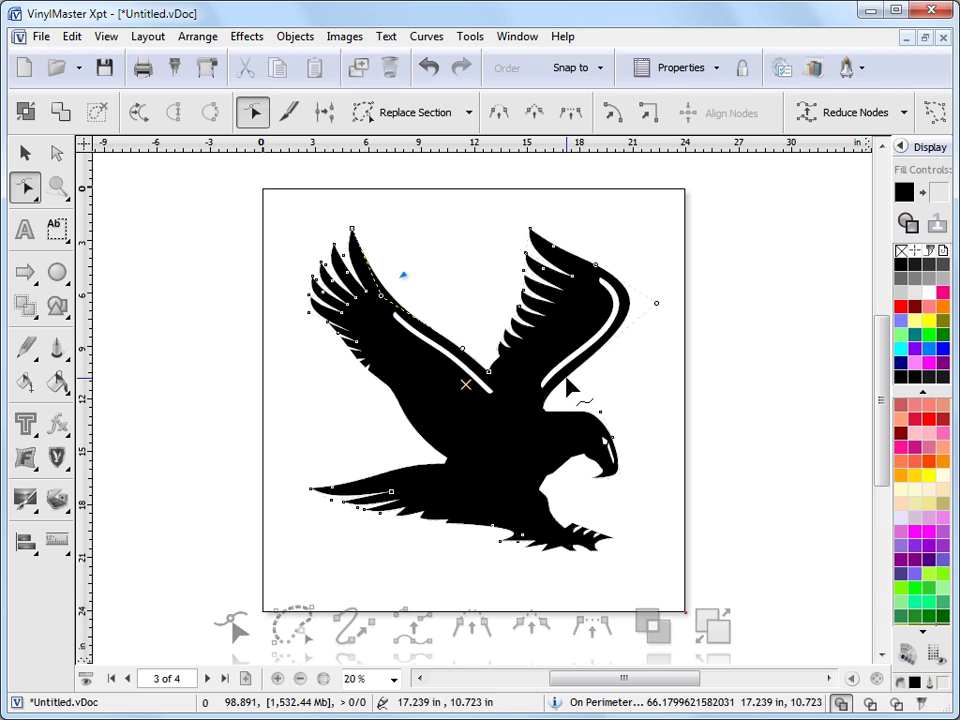
{"action": "left_click", "coordinate": [907, 222]}
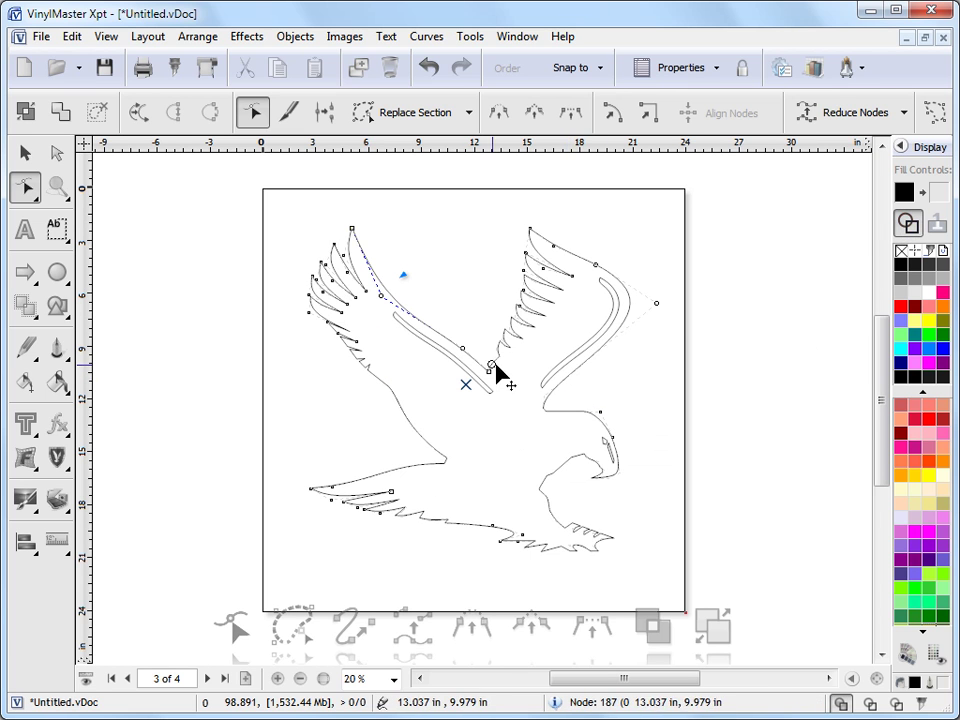
Delete the left wing's inner stripe as a test, then undo to keep it.
{"action": "left_click", "coordinate": [424, 344]}
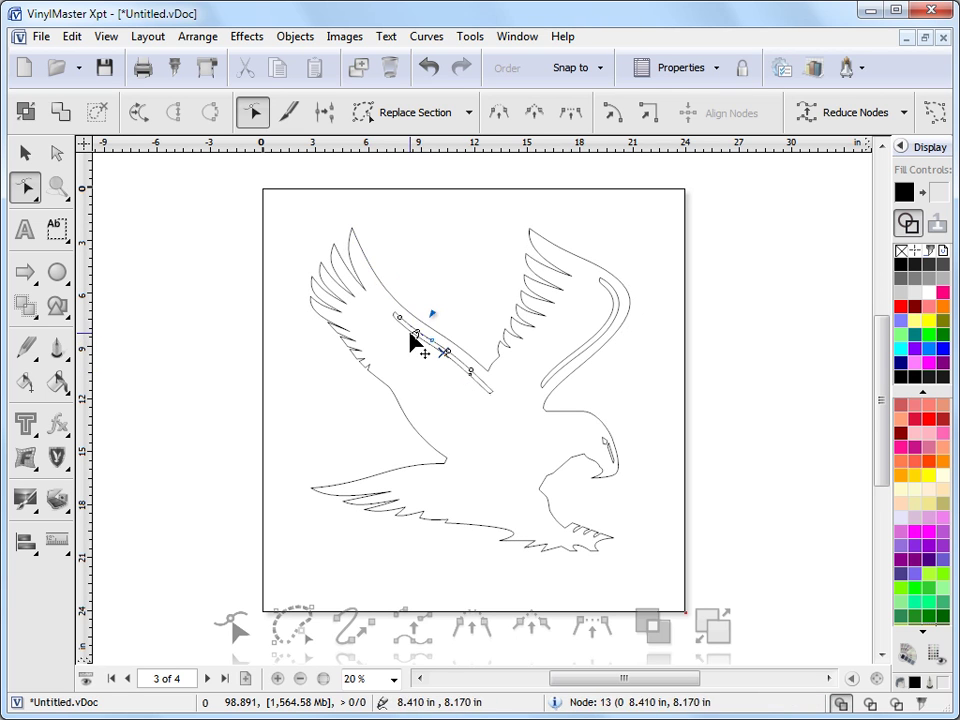
{"action": "left_click", "coordinate": [104, 120]}
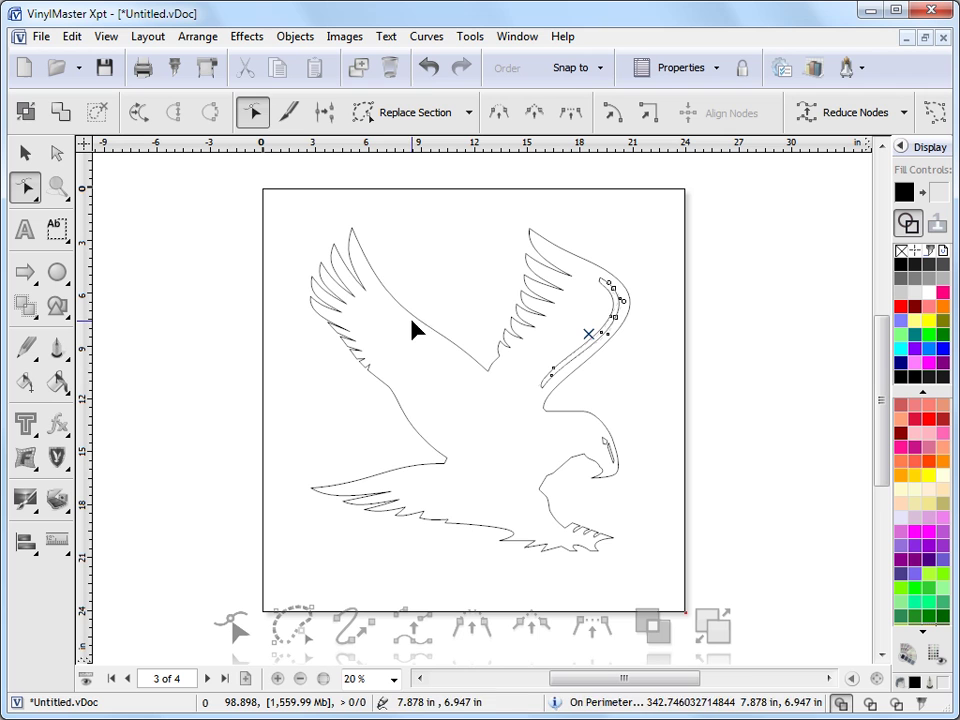
{"action": "left_click", "coordinate": [424, 79]}
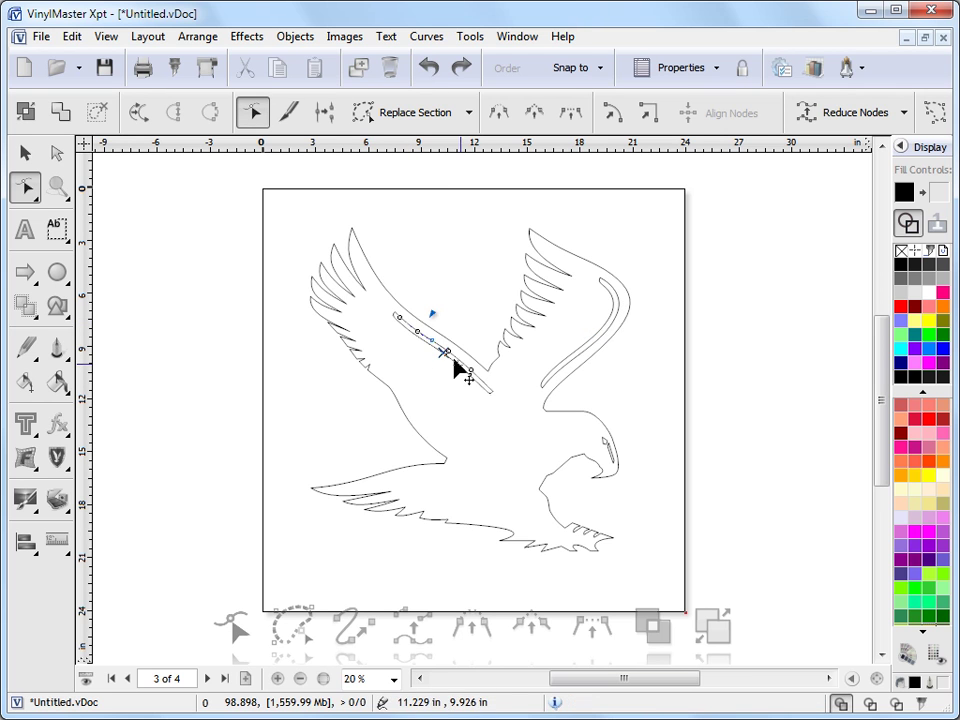
Slice the eagle outline with a straight knife cut from the lower wing's front to the neck.
{"action": "left_click", "coordinate": [290, 113]}
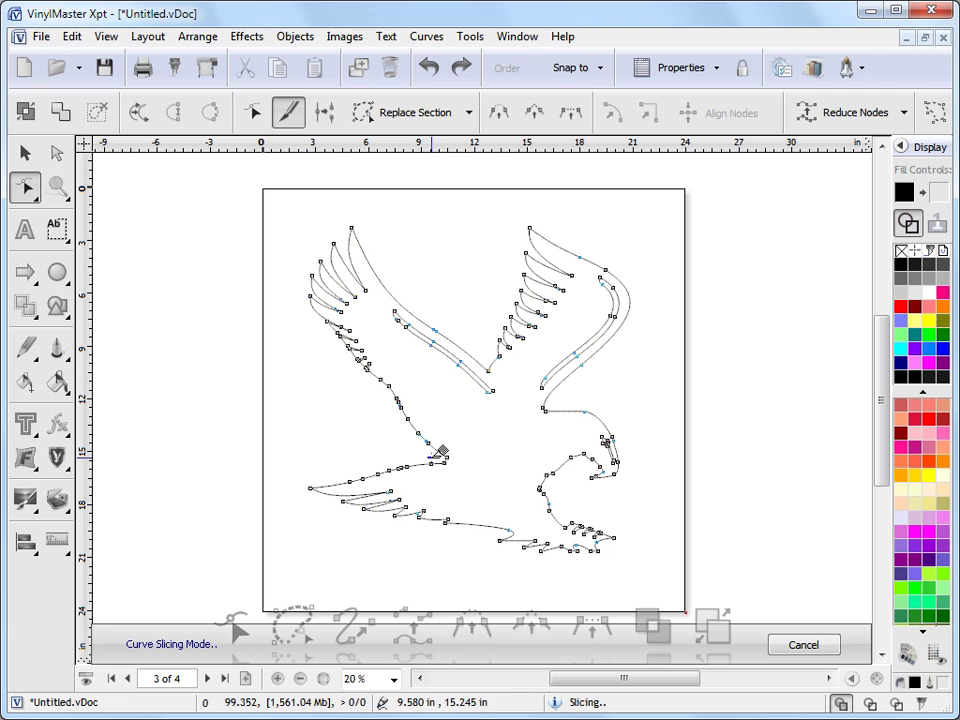
{"action": "left_click_drag", "start_coordinate": [431, 457], "coordinate": [490, 498]}
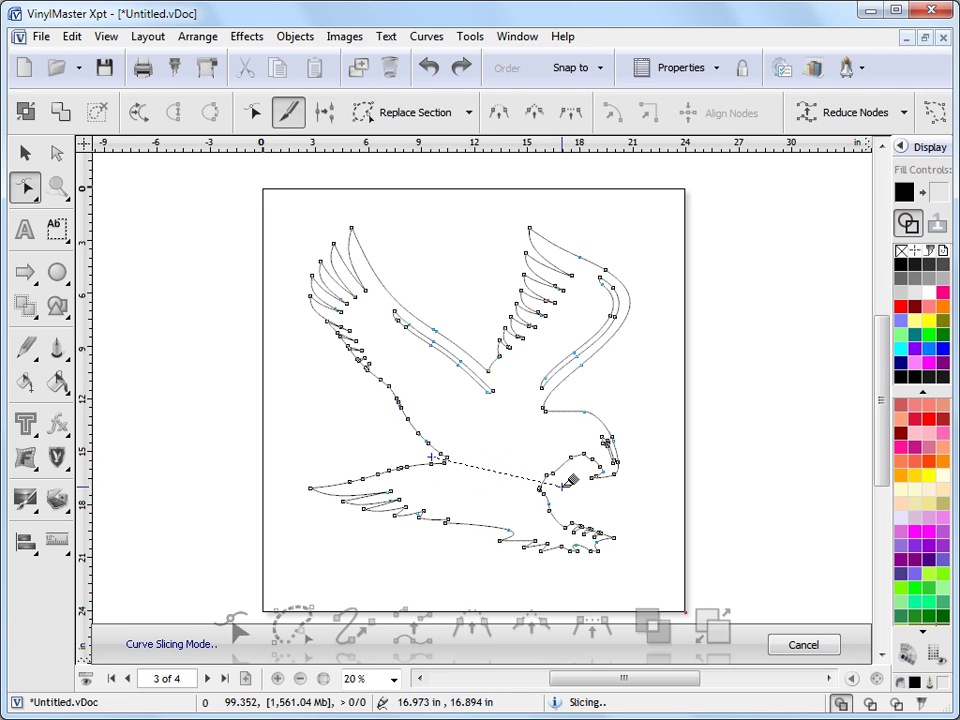
{"action": "left_click_drag", "start_coordinate": [563, 484], "coordinate": [560, 486]}
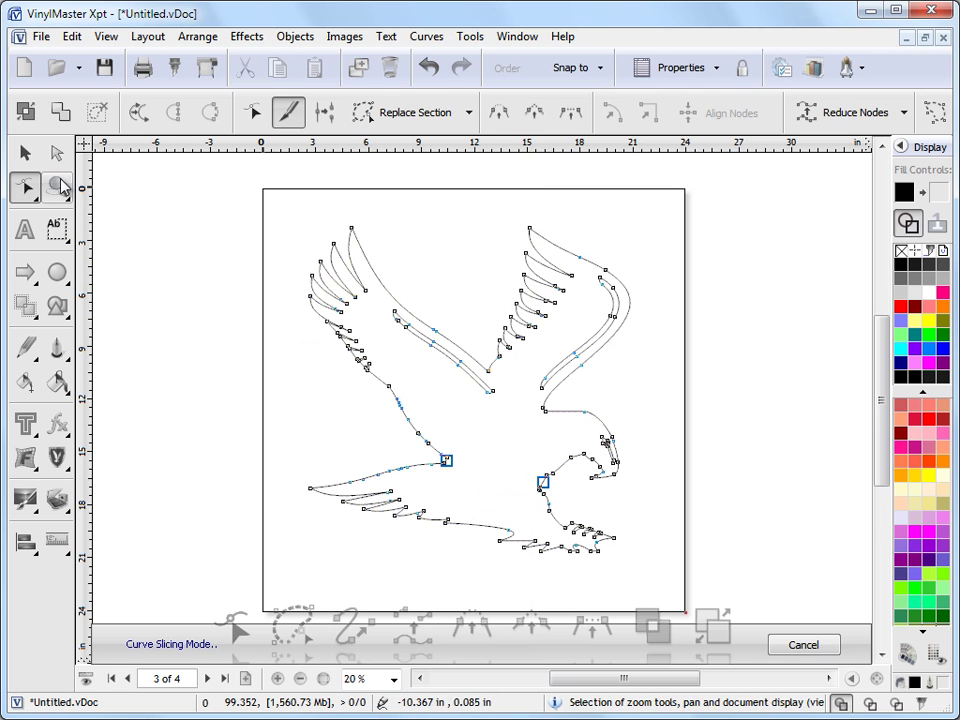
{"action": "left_click", "coordinate": [25, 155]}
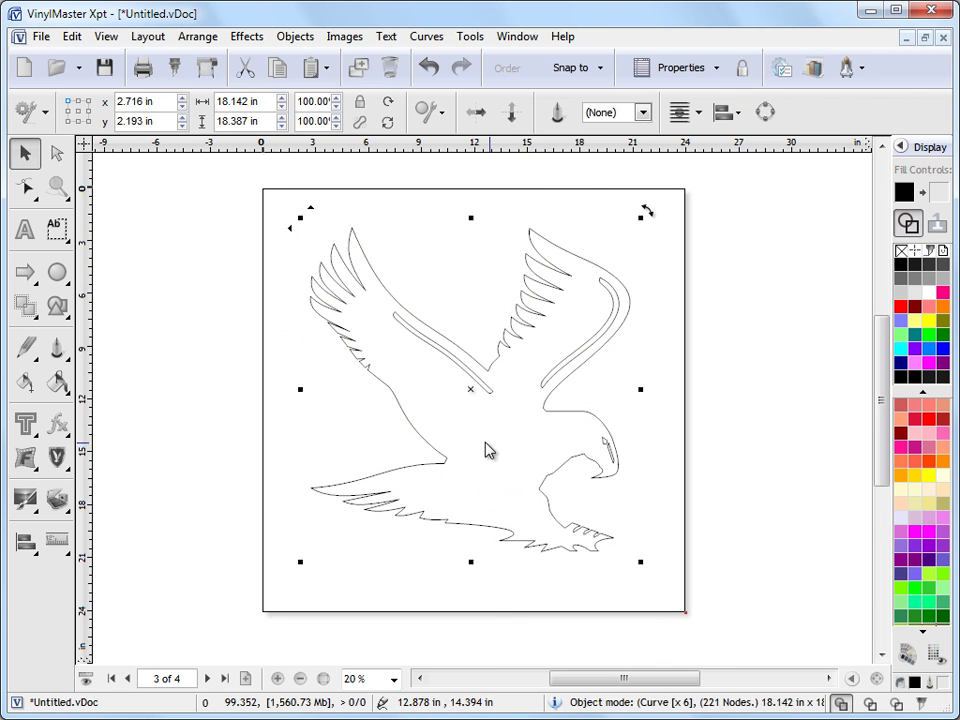
Break the eagle into separate curves, try moving the lower body piece, then undo back to the whole eagle.
{"action": "left_click", "coordinate": [427, 37]}
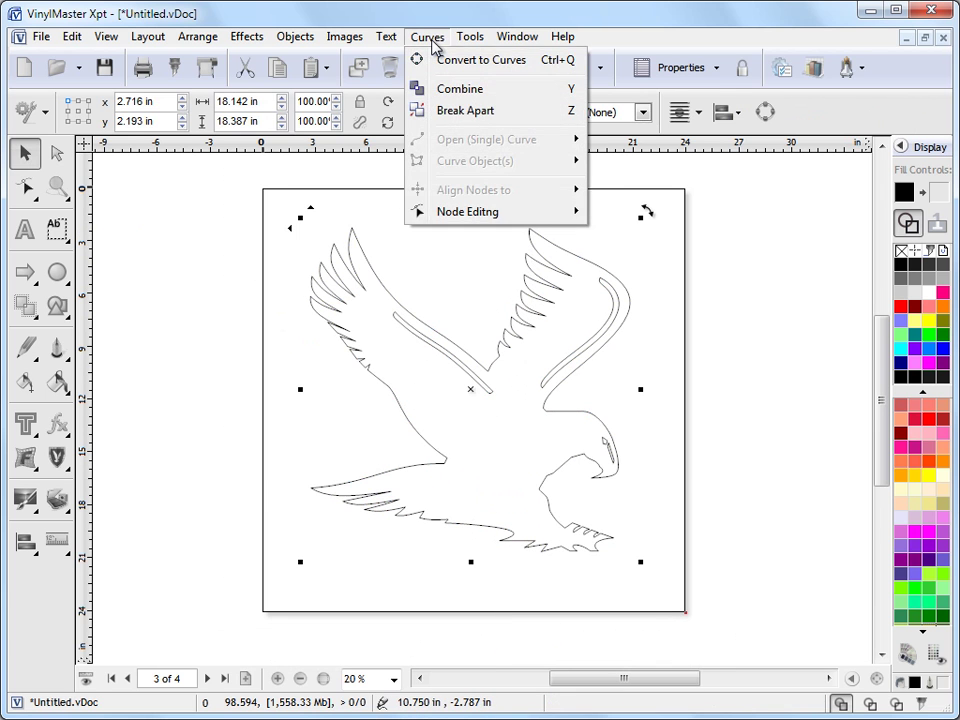
{"action": "left_click", "coordinate": [465, 111]}
{"action": "left_click", "coordinate": [538, 491]}
{"action": "left_click", "coordinate": [537, 500]}
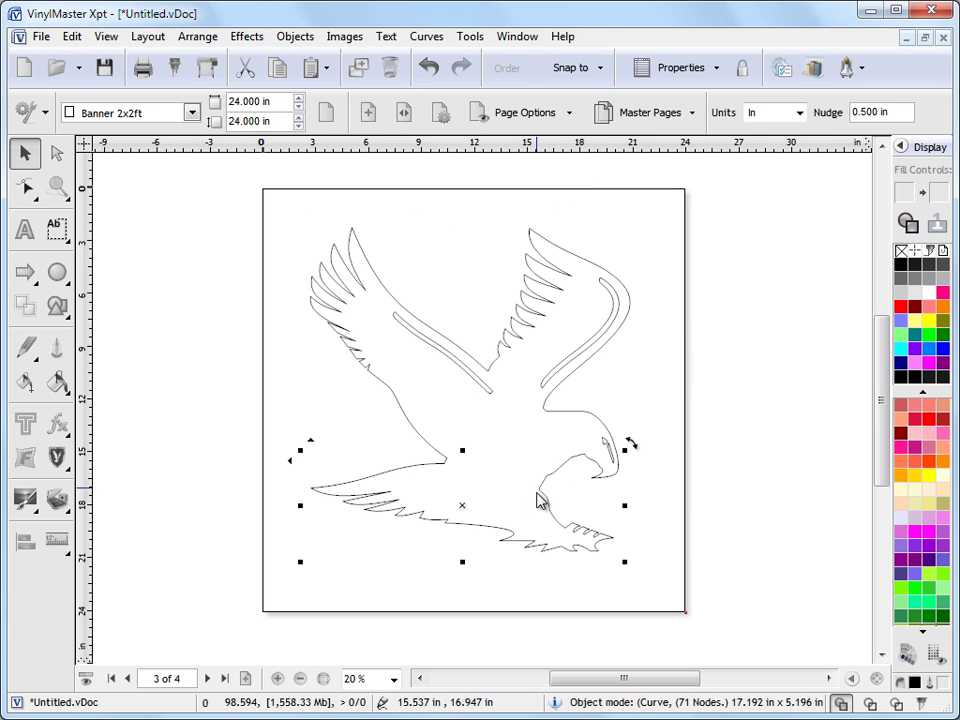
{"action": "left_click_drag", "start_coordinate": [463, 507], "coordinate": [411, 551]}
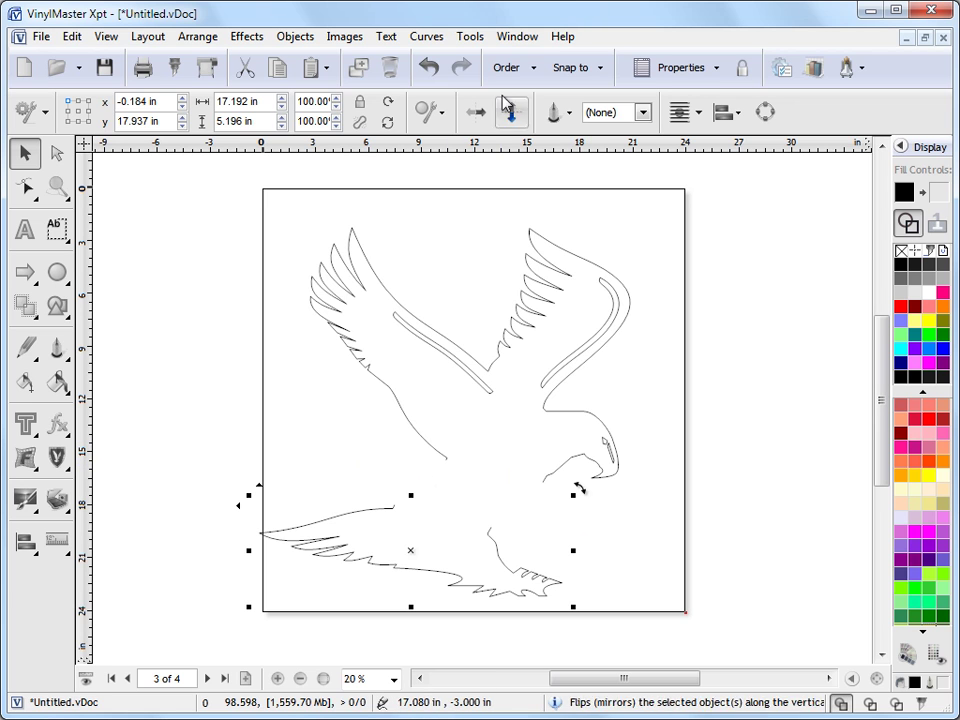
{"action": "left_click", "coordinate": [431, 70]}
{"action": "left_click", "coordinate": [431, 70]}
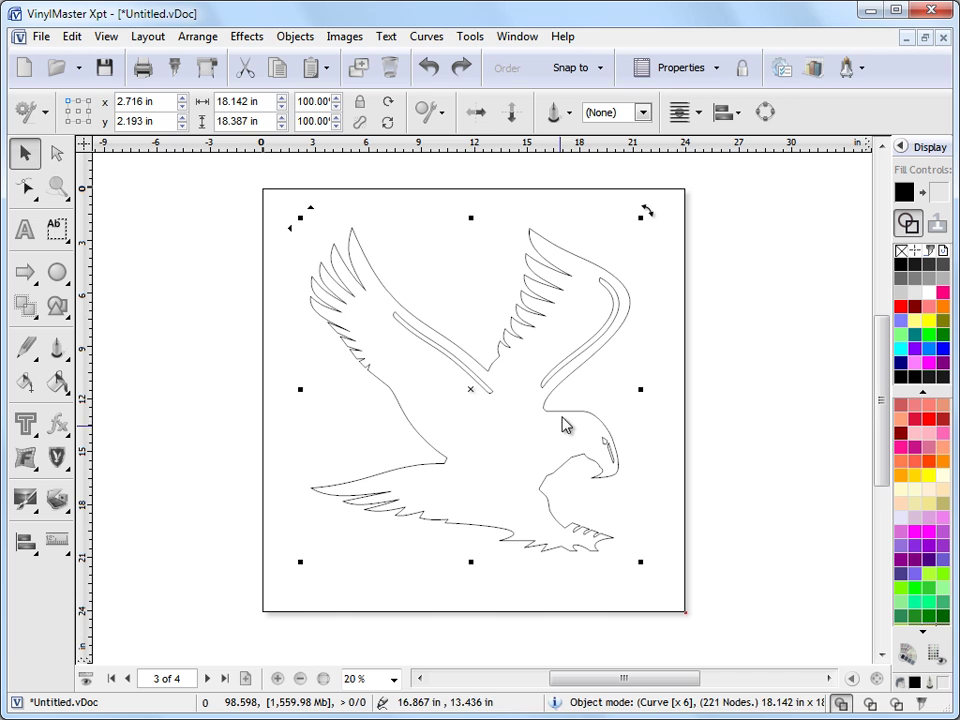
In node editing (F10), select the node at the neck and delete it.
{"action": "left_click", "coordinate": [431, 67]}
{"action": "key", "text": "F10"}
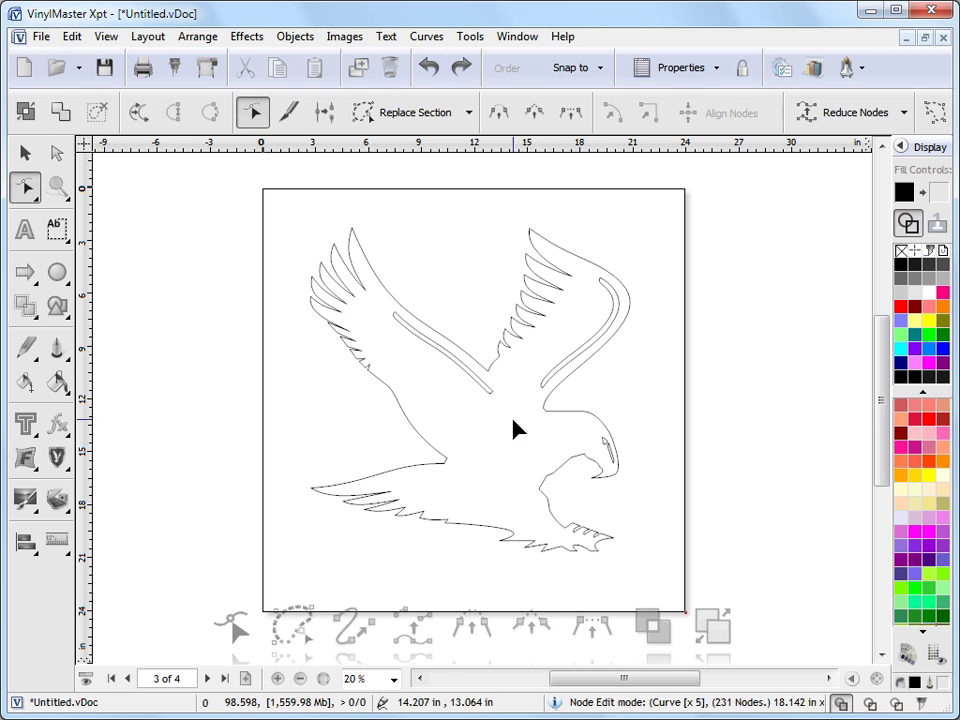
{"action": "left_click", "coordinate": [405, 418]}
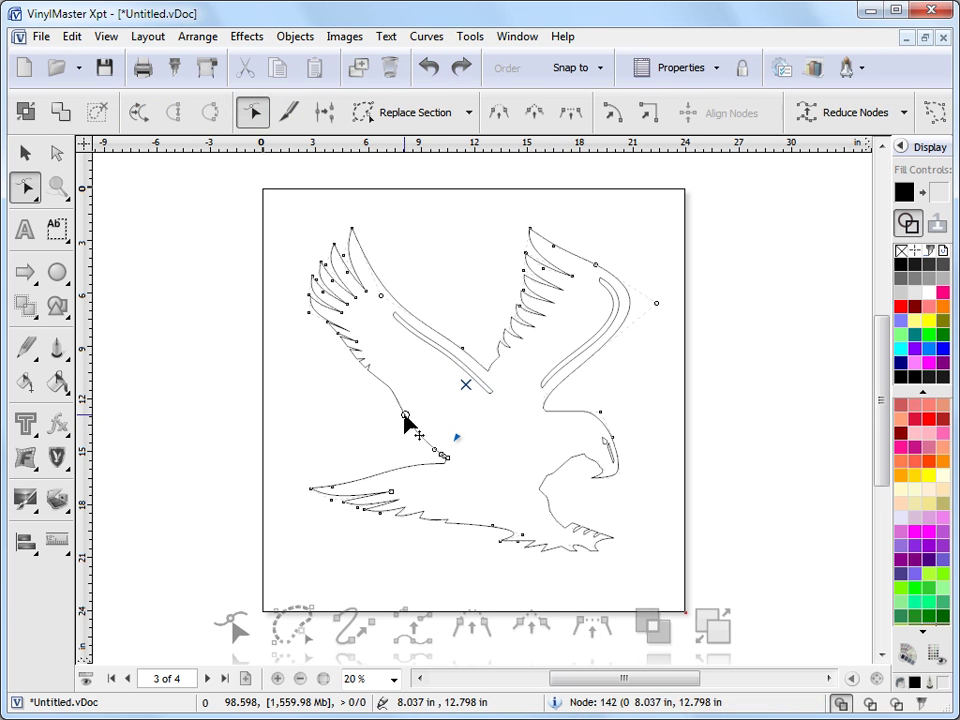
{"action": "left_click", "coordinate": [401, 467]}
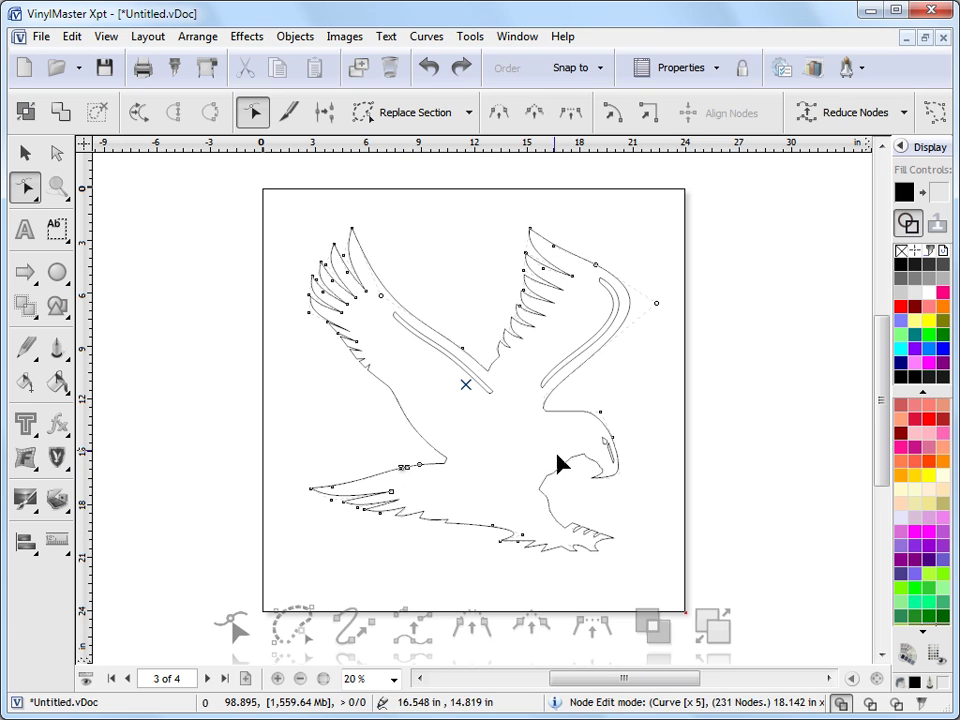
{"action": "left_click", "coordinate": [546, 412]}
{"action": "key", "text": "Delete"}
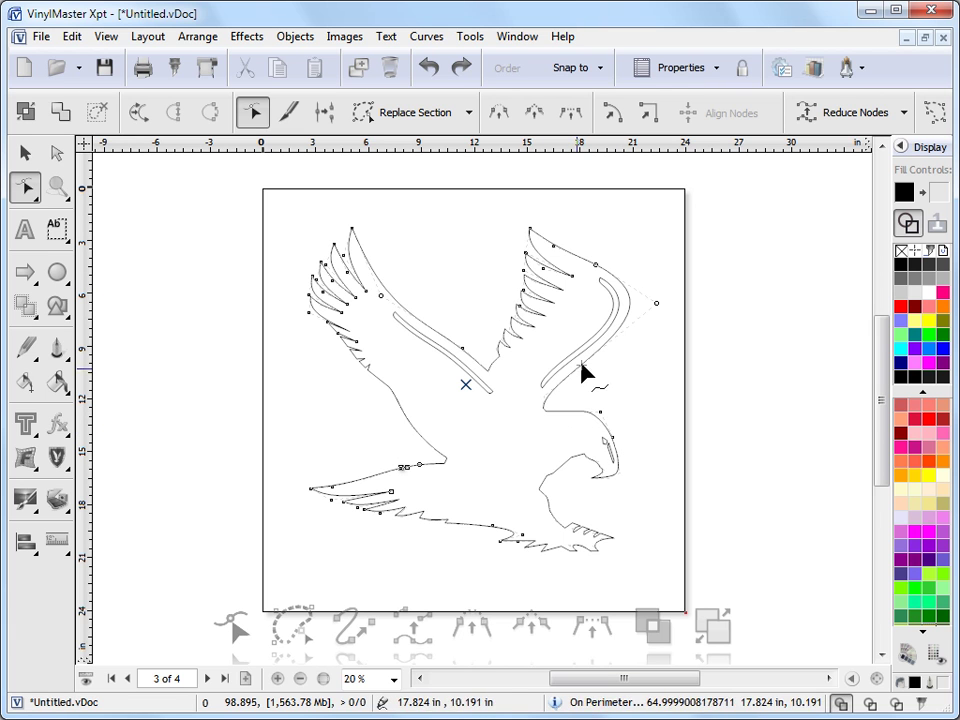
Slice a freehand knife loop from the neck around the right wing's feathers and back.
{"action": "left_click", "coordinate": [294, 120]}
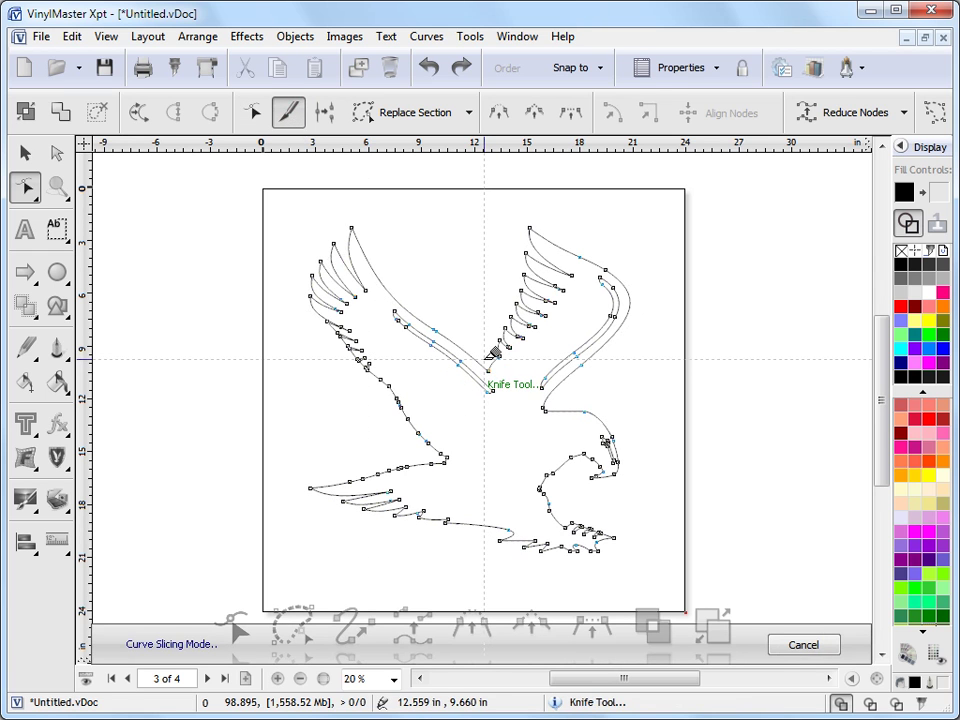
{"action": "mouse_move", "coordinate": [490, 368]}
{"action": "left_mouse_down"}
{"action": "mouse_move", "coordinate": [546, 401]}
{"action": "mouse_move", "coordinate": [614, 392]}
{"action": "mouse_move", "coordinate": [649, 366]}
{"action": "mouse_move", "coordinate": [665, 293]}
{"action": "mouse_move", "coordinate": [654, 238]}
{"action": "mouse_move", "coordinate": [581, 189]}
{"action": "mouse_move", "coordinate": [512, 195]}
{"action": "mouse_move", "coordinate": [474, 243]}
{"action": "mouse_move", "coordinate": [485, 335]}
{"action": "left_mouse_up"}
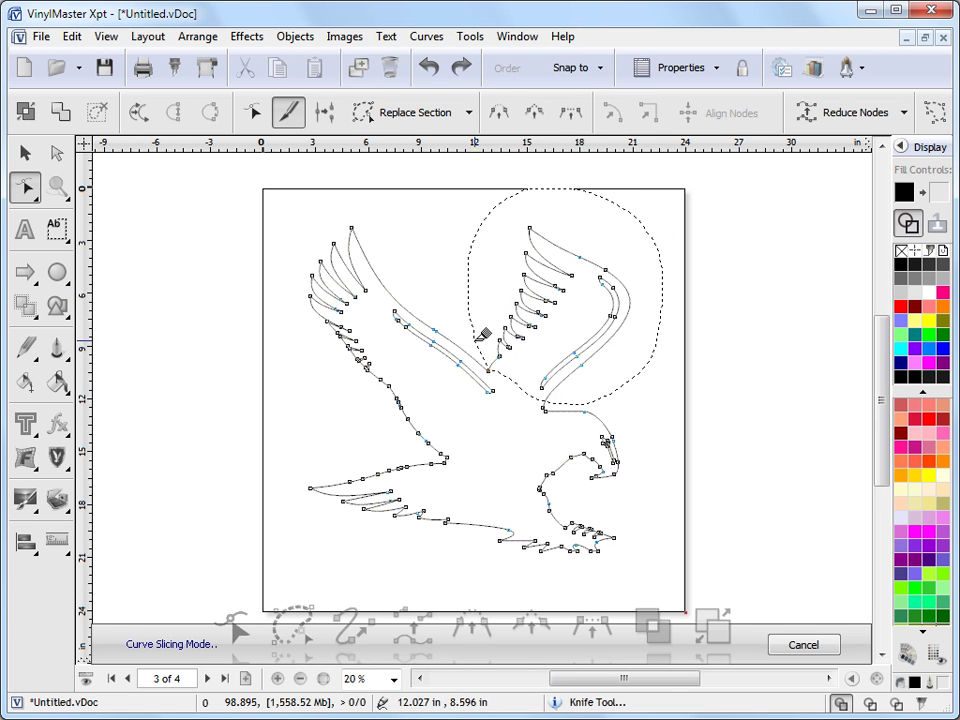
{"action": "left_click_drag", "start_coordinate": [483, 337], "coordinate": [489, 366]}
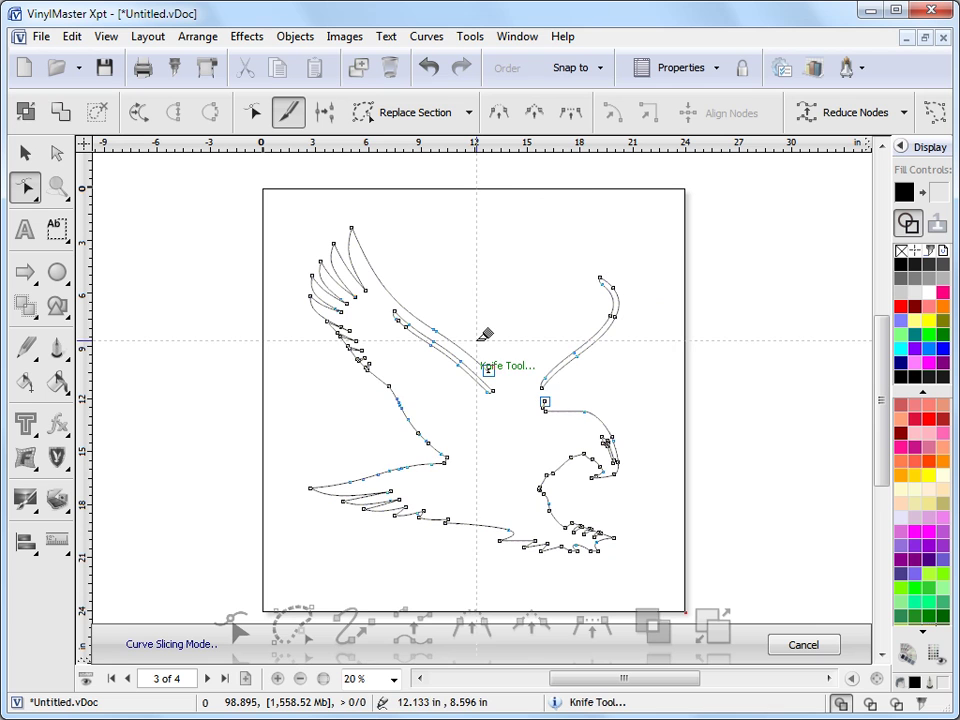
Delete the leftover right-wing curve, then undo twice to restore the full wing and reselect the eagle.
{"action": "left_click", "coordinate": [252, 115]}
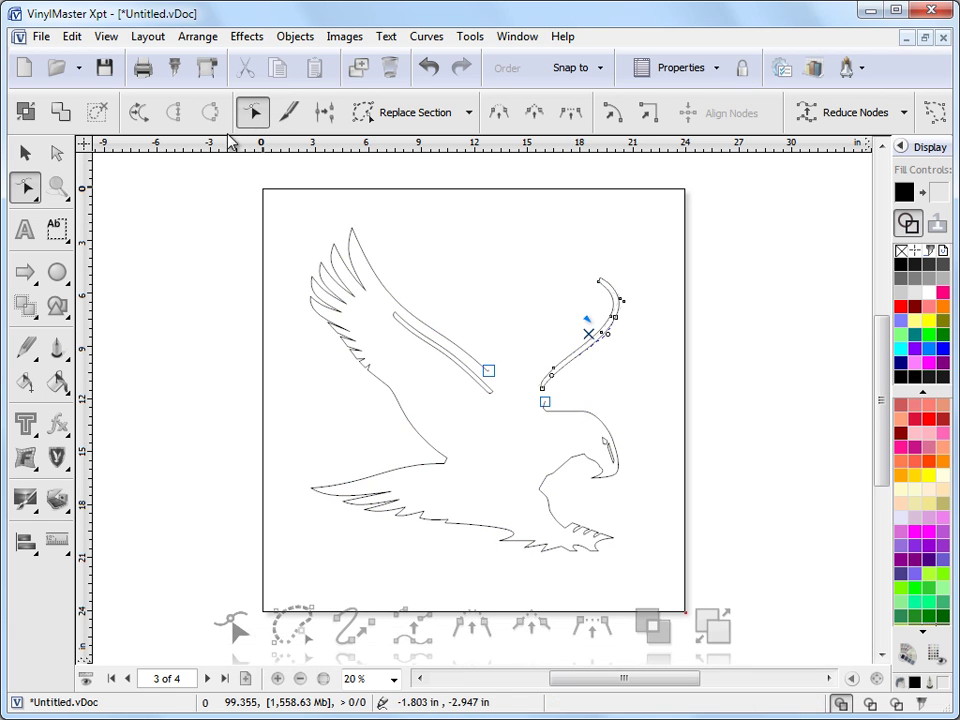
{"action": "left_click", "coordinate": [97, 111]}
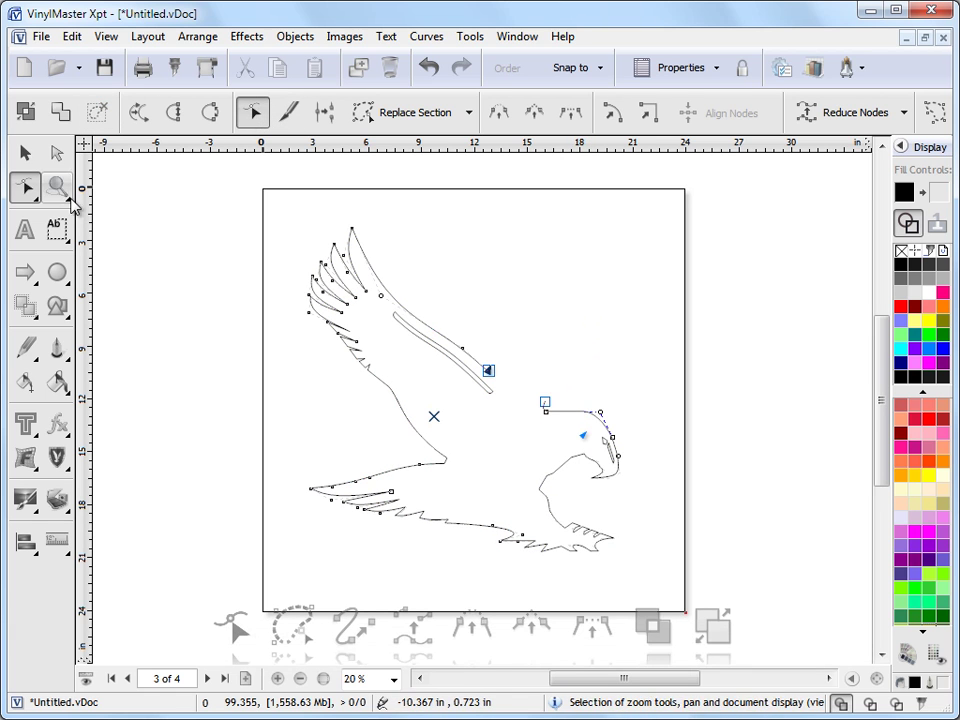
{"action": "left_click", "coordinate": [25, 152]}
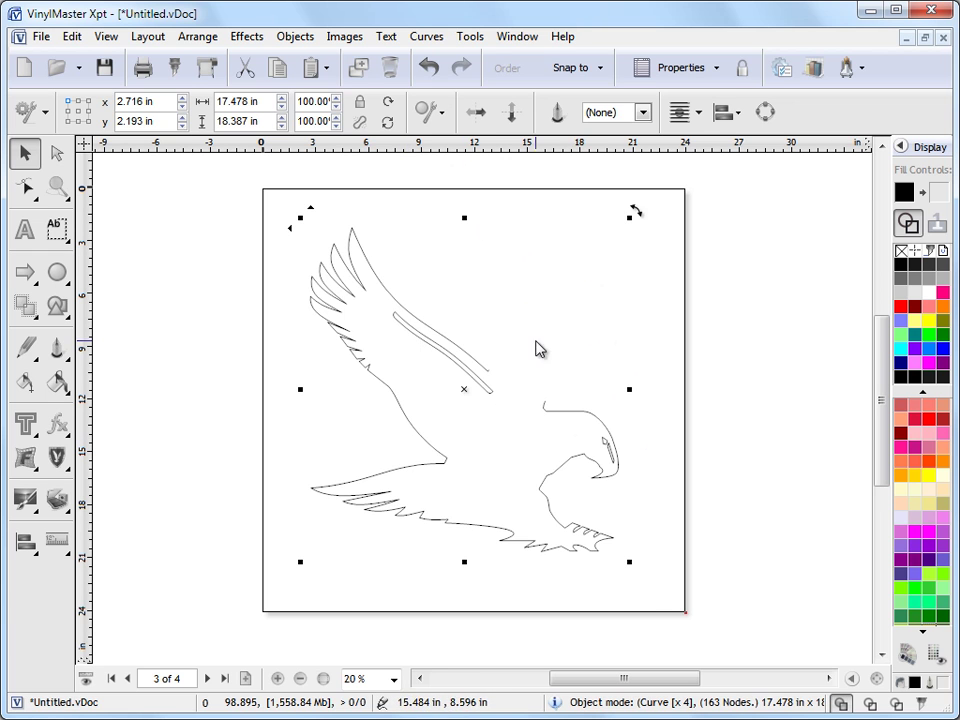
{"action": "left_click", "coordinate": [428, 79]}
{"action": "left_click", "coordinate": [428, 79]}
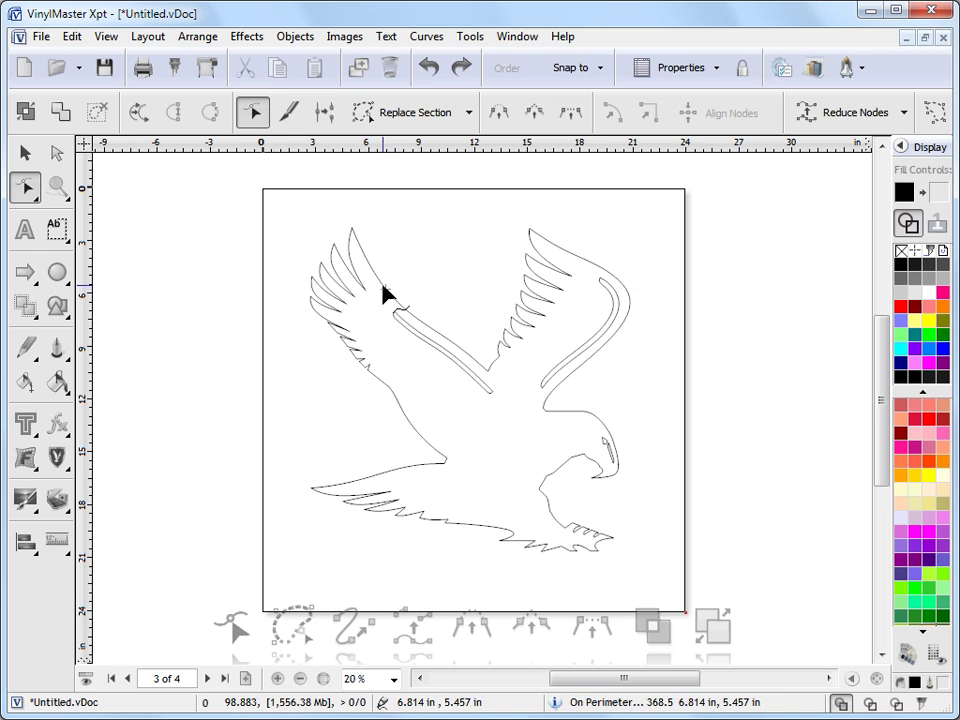
{"action": "left_click", "coordinate": [333, 275]}
{"action": "left_click", "coordinate": [28, 189]}
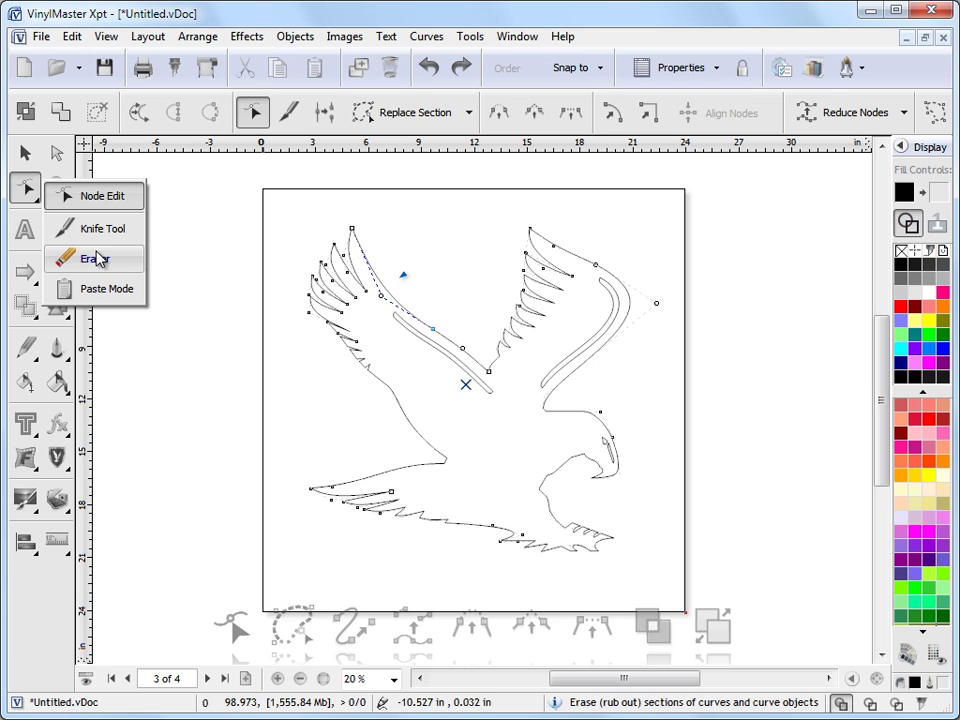
{"action": "left_click", "coordinate": [97, 259]}
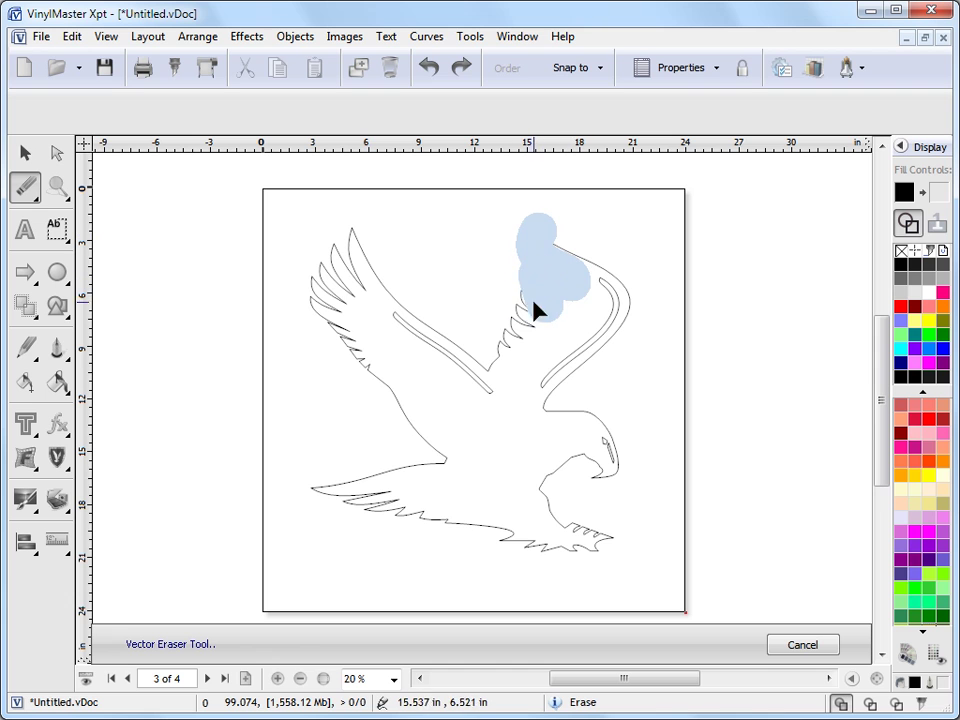
{"action": "mouse_move", "coordinate": [517, 367]}
{"action": "left_mouse_down"}
{"action": "mouse_move", "coordinate": [542, 387]}
{"action": "mouse_move", "coordinate": [615, 320]}
{"action": "mouse_move", "coordinate": [619, 287]}
{"action": "left_mouse_up"}
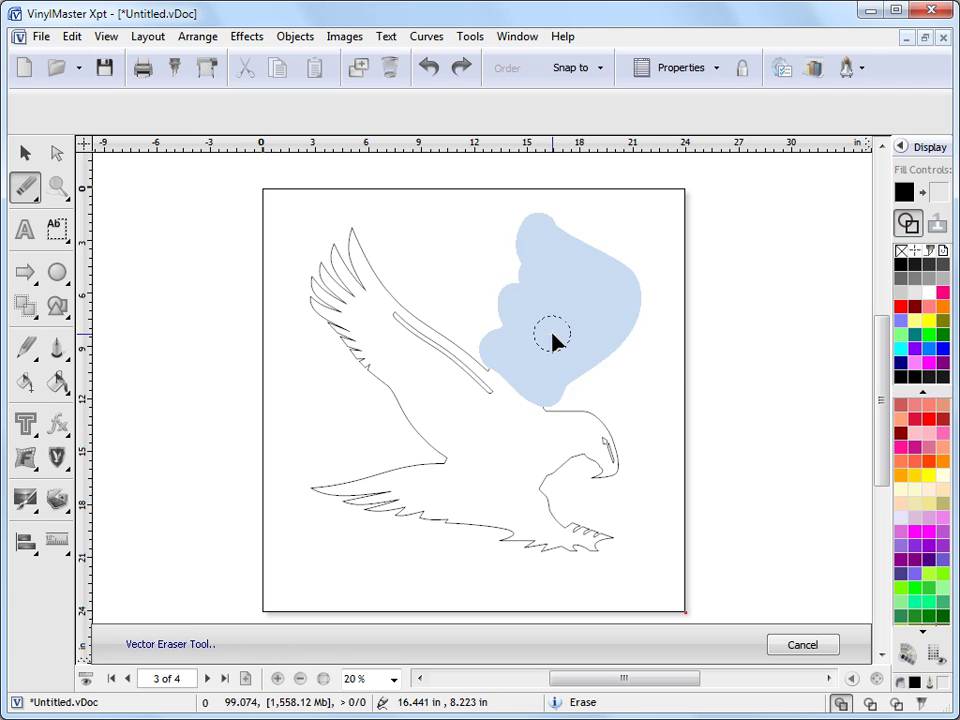
{"action": "left_click_drag", "start_coordinate": [553, 340], "coordinate": [551, 339]}
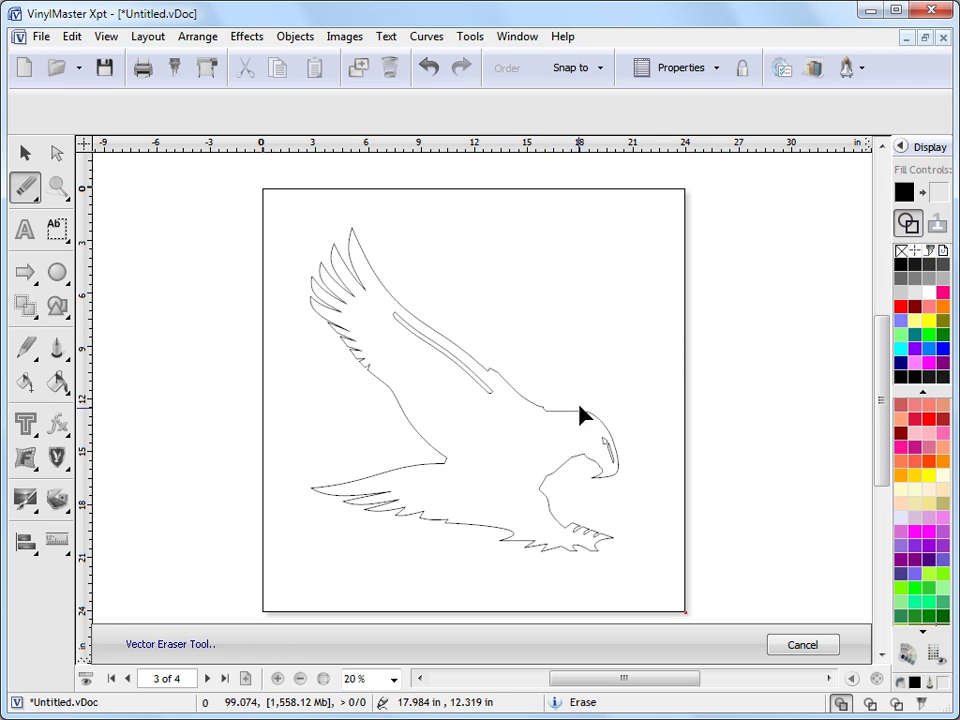
{"action": "mouse_move", "coordinate": [577, 412]}
{"action": "left_mouse_down"}
{"action": "mouse_move", "coordinate": [614, 473]}
{"action": "mouse_move", "coordinate": [585, 415]}
{"action": "left_mouse_up"}
{"action": "left_click_drag", "start_coordinate": [537, 372], "coordinate": [557, 458]}
{"action": "scroll", "coordinate": [586, 402], "scroll_direction": "up", "scroll_amount": 1}
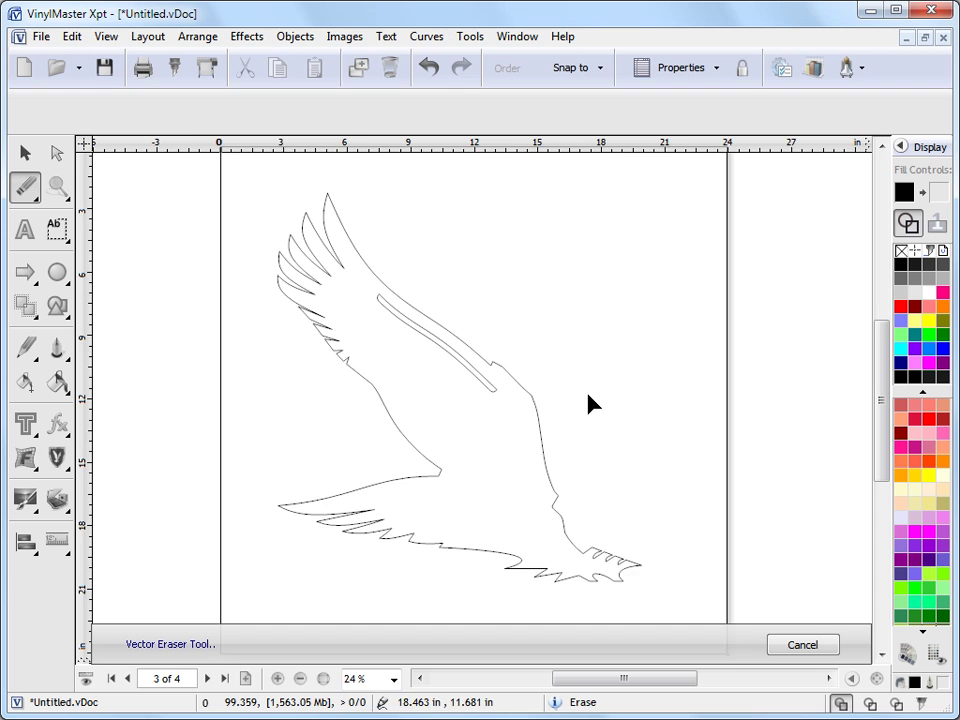
{"action": "scroll", "coordinate": [587, 401], "scroll_direction": "down", "scroll_amount": 1}
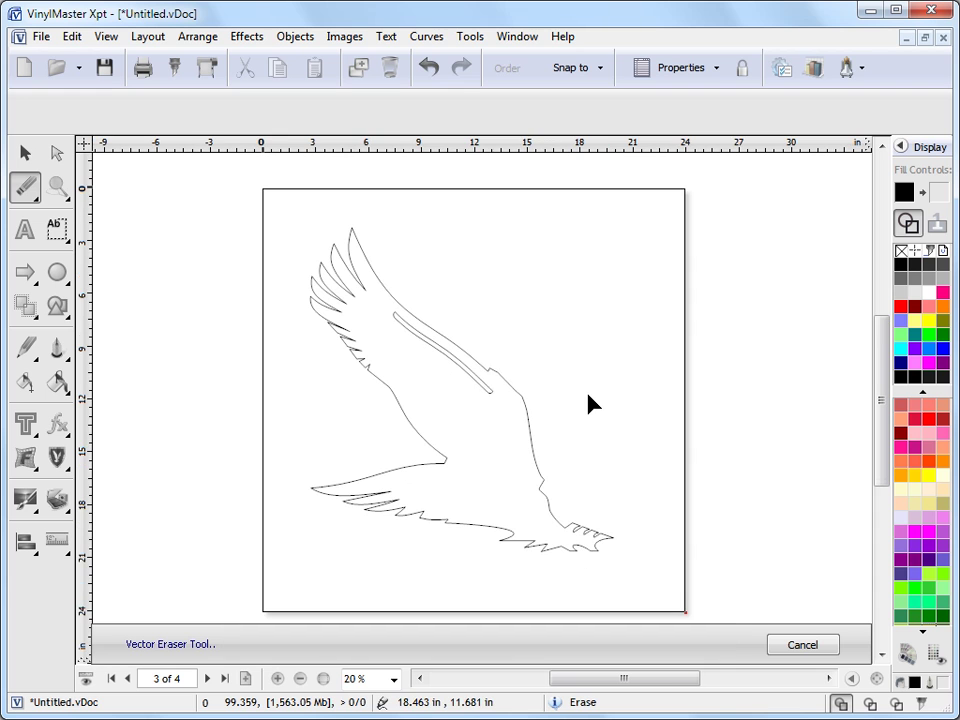
{"action": "left_click", "coordinate": [427, 72]}
{"action": "left_click", "coordinate": [427, 72]}
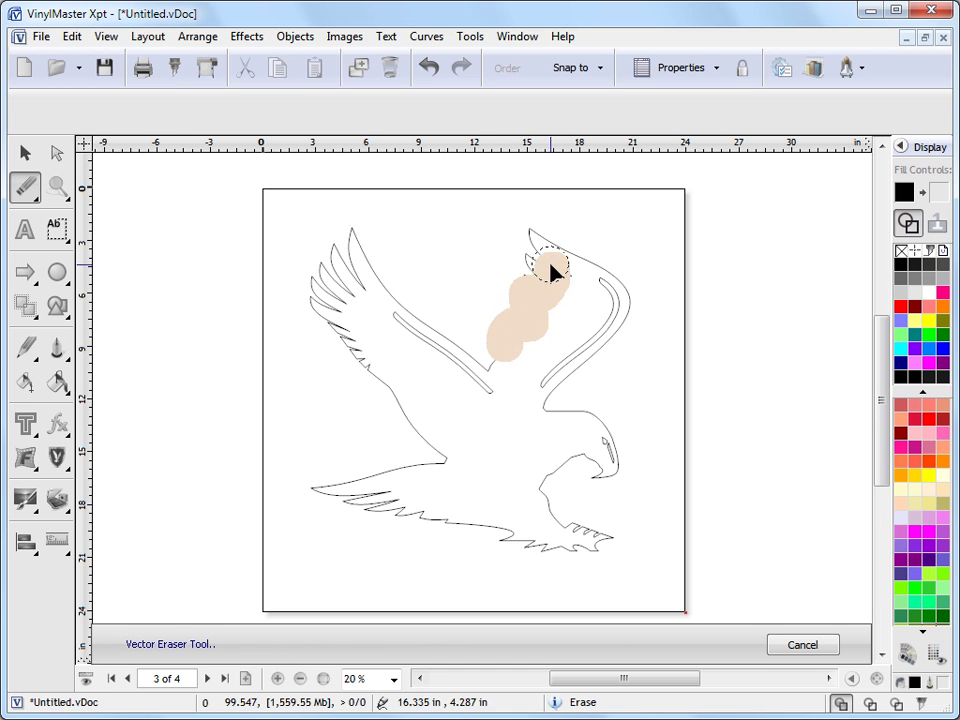
{"action": "left_click_drag", "start_coordinate": [556, 286], "coordinate": [519, 236]}
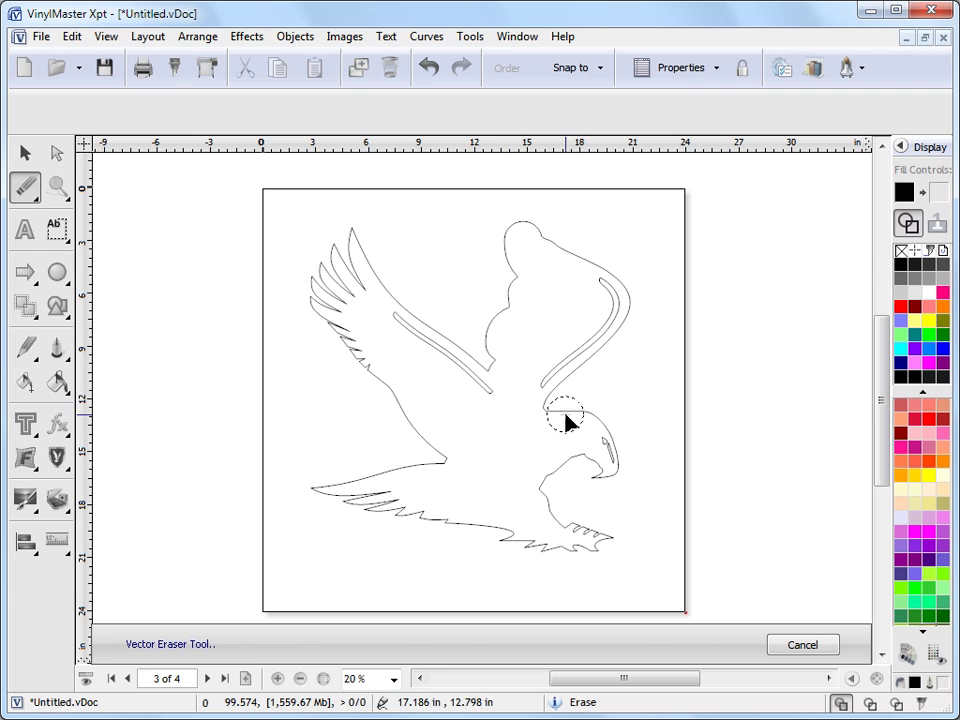
{"action": "left_click_drag", "start_coordinate": [588, 468], "coordinate": [590, 470]}
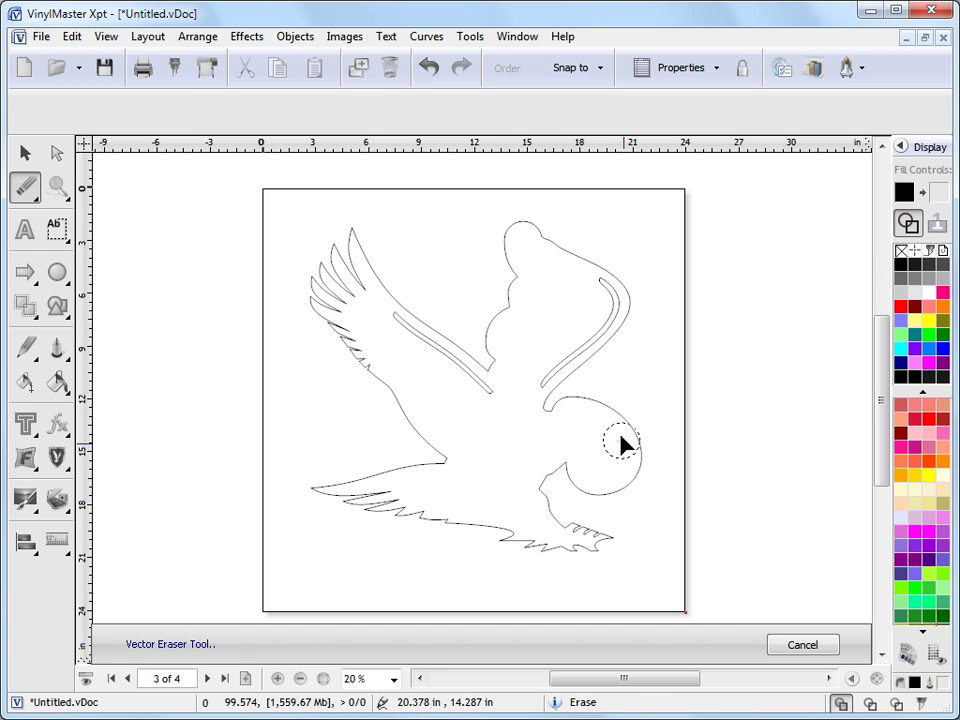
{"action": "mouse_move", "coordinate": [511, 388]}
{"action": "left_mouse_down"}
{"action": "mouse_move", "coordinate": [491, 335]}
{"action": "mouse_move", "coordinate": [515, 262]}
{"action": "left_mouse_up"}
{"action": "left_click_drag", "start_coordinate": [520, 325], "coordinate": [520, 325]}
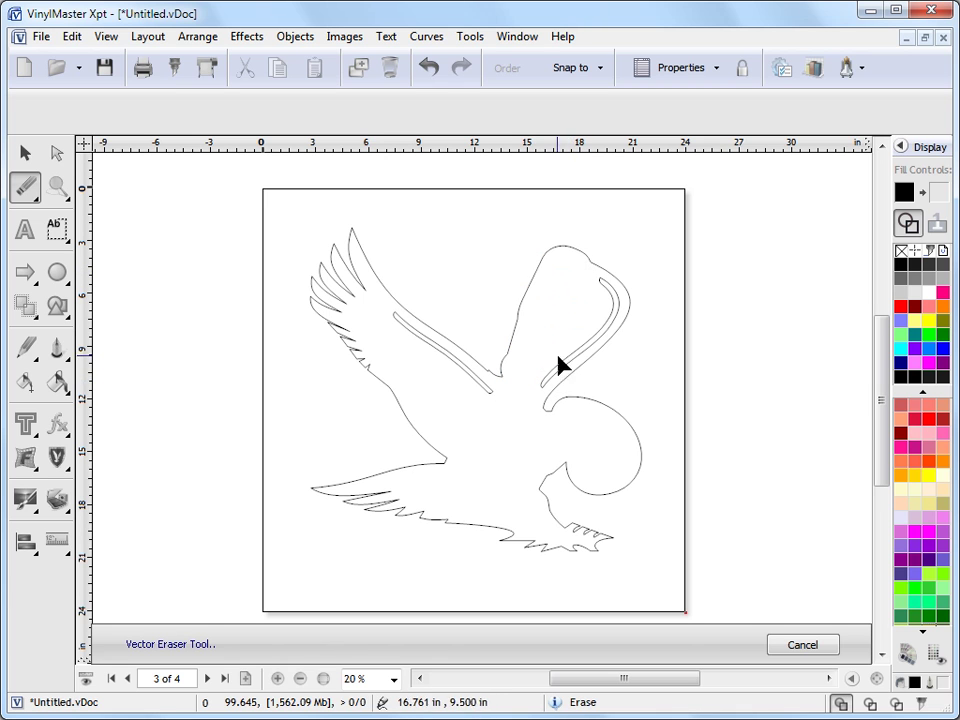
{"action": "left_click", "coordinate": [428, 67]}
{"action": "left_click", "coordinate": [428, 67]}
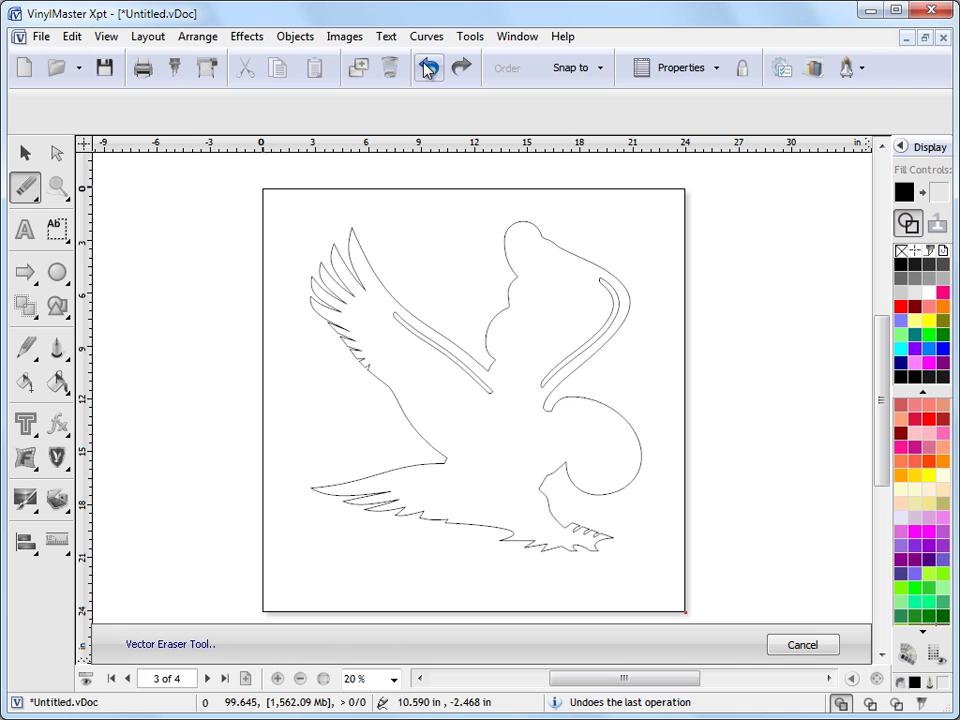
{"action": "left_click", "coordinate": [428, 67]}
{"action": "left_click", "coordinate": [428, 67]}
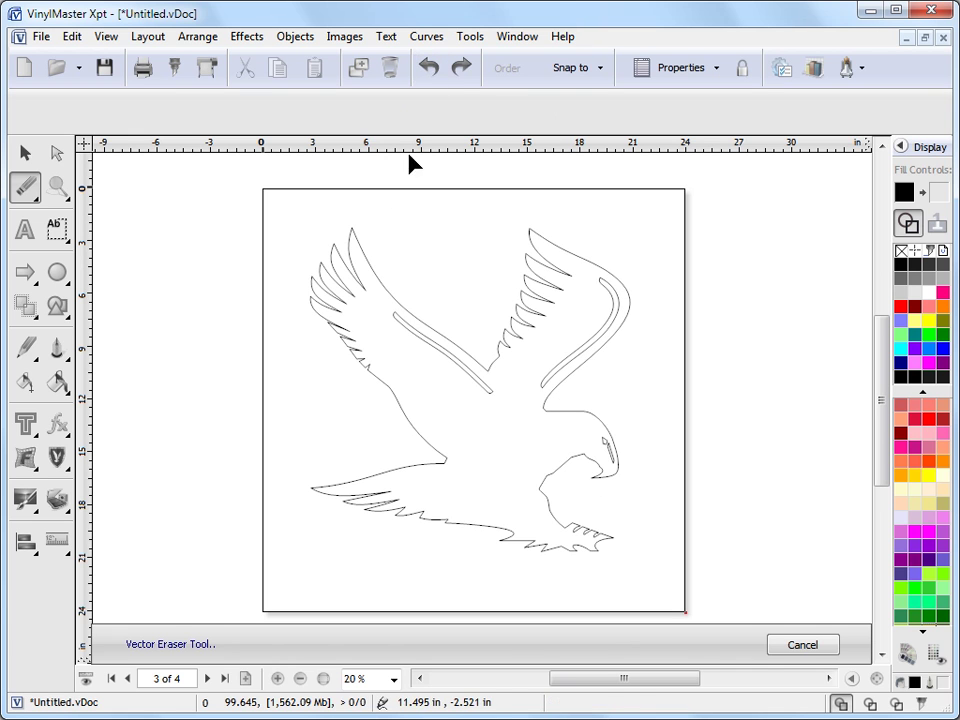
{"action": "left_click", "coordinate": [24, 152]}
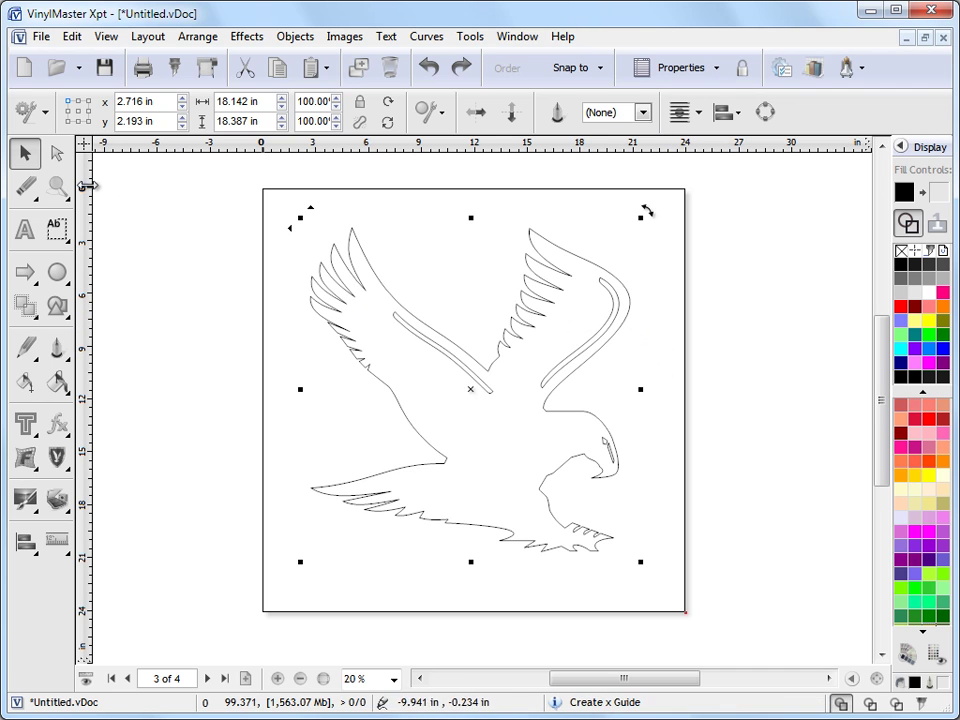
Put the eagle curve into node editing mode and select it.
{"action": "left_click", "coordinate": [27, 186]}
{"action": "left_click", "coordinate": [86, 193]}
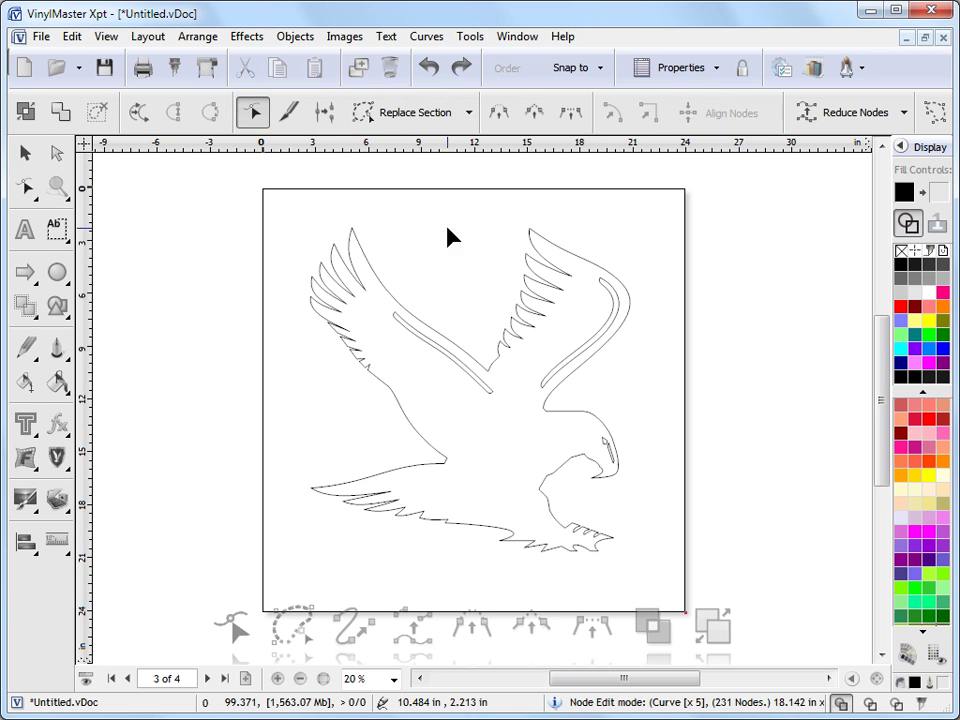
{"action": "left_click", "coordinate": [469, 114]}
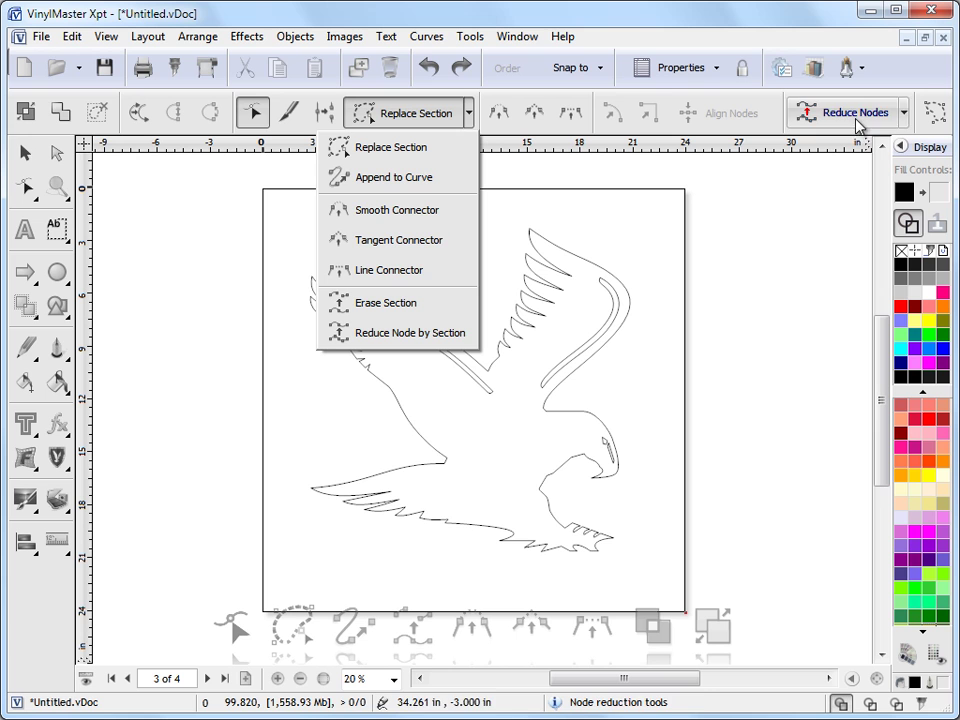
{"action": "left_click", "coordinate": [550, 249]}
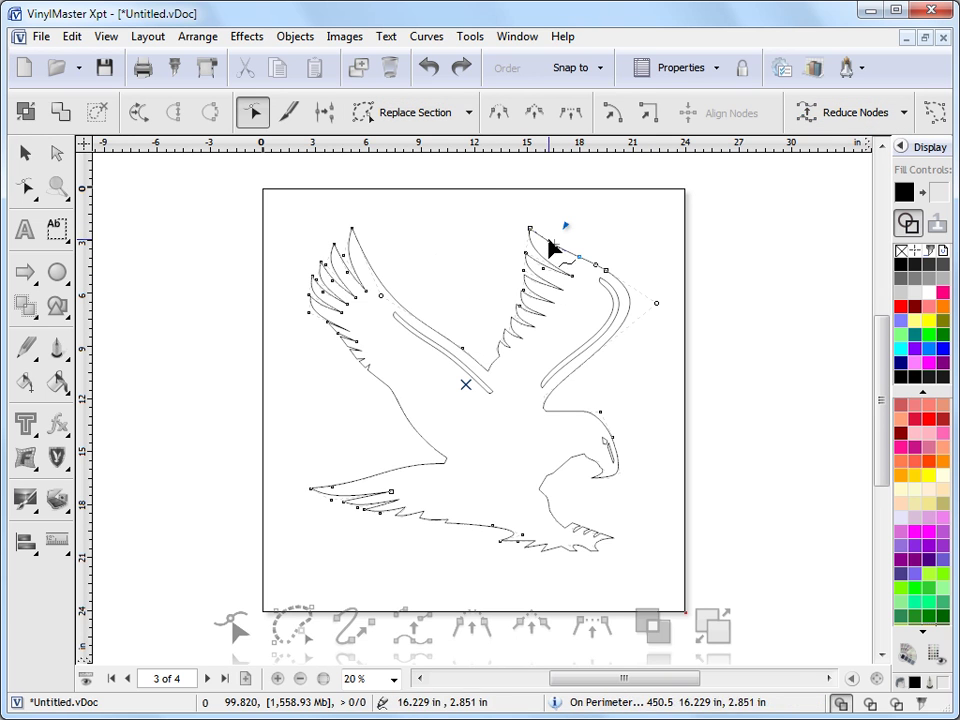
Zoom into the lower wing edge and drag a curve segment into a rounded inward bend.
{"action": "left_click", "coordinate": [58, 187]}
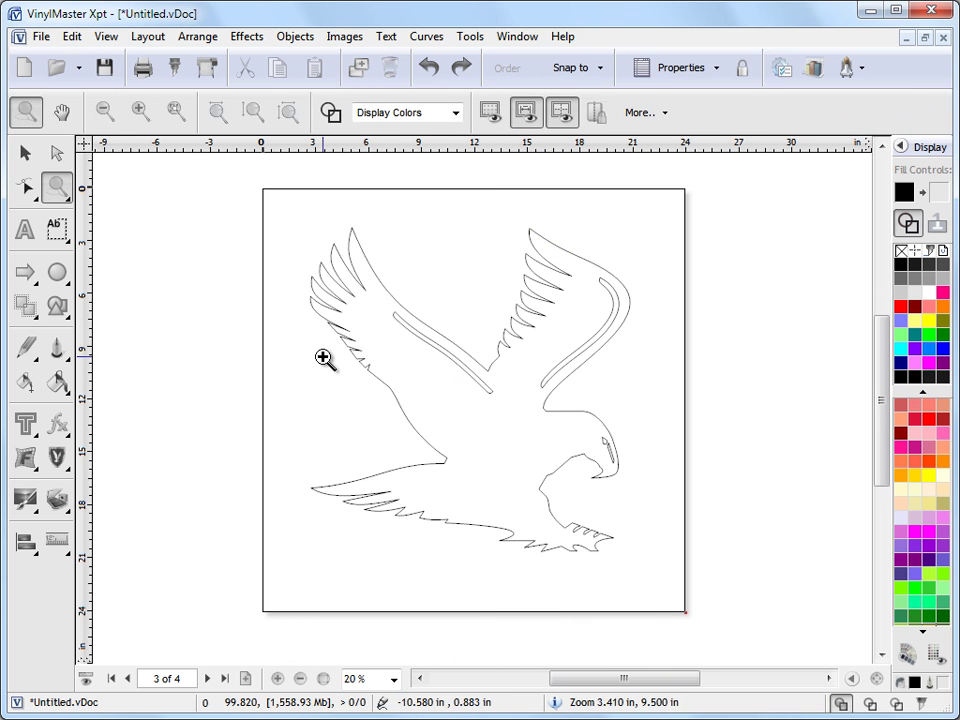
{"action": "left_click_drag", "start_coordinate": [324, 358], "coordinate": [480, 500]}
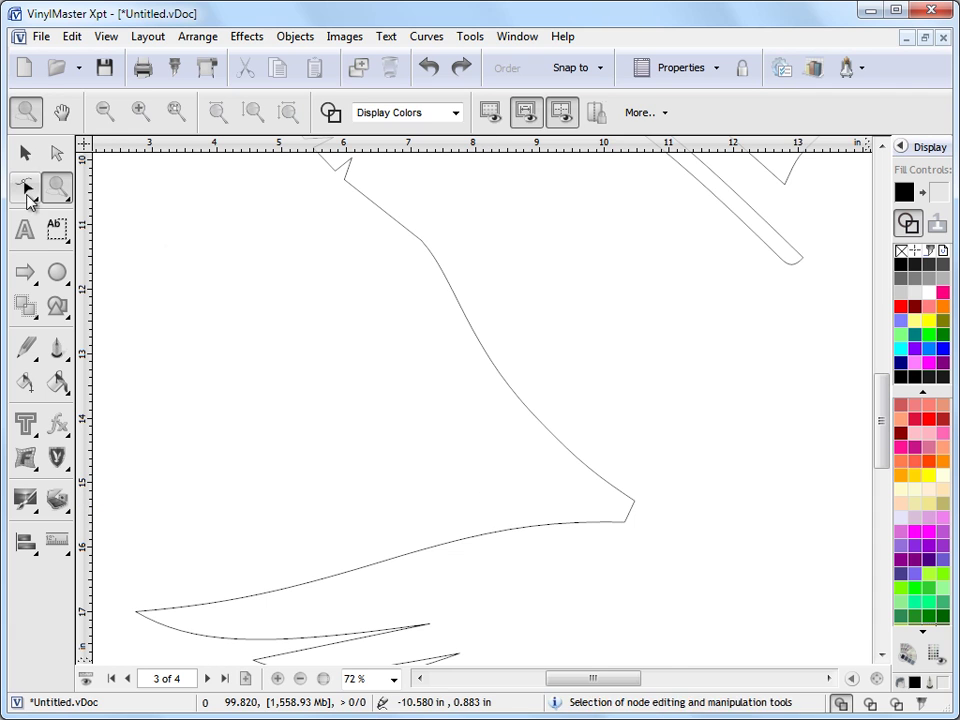
{"action": "left_click", "coordinate": [28, 197]}
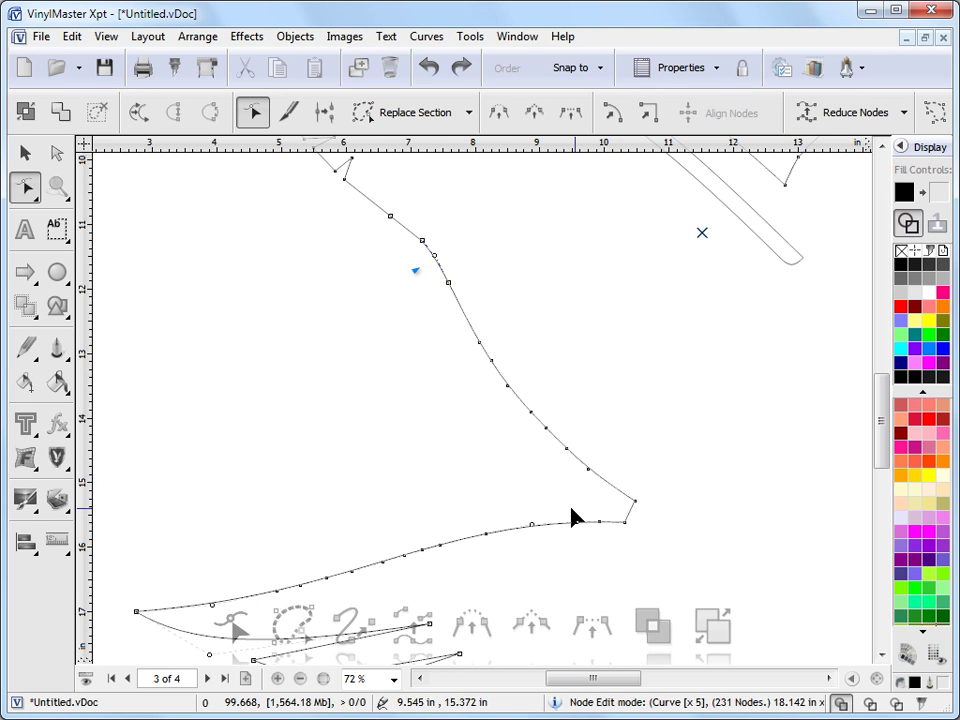
{"action": "left_click_drag", "start_coordinate": [510, 383], "coordinate": [525, 461]}
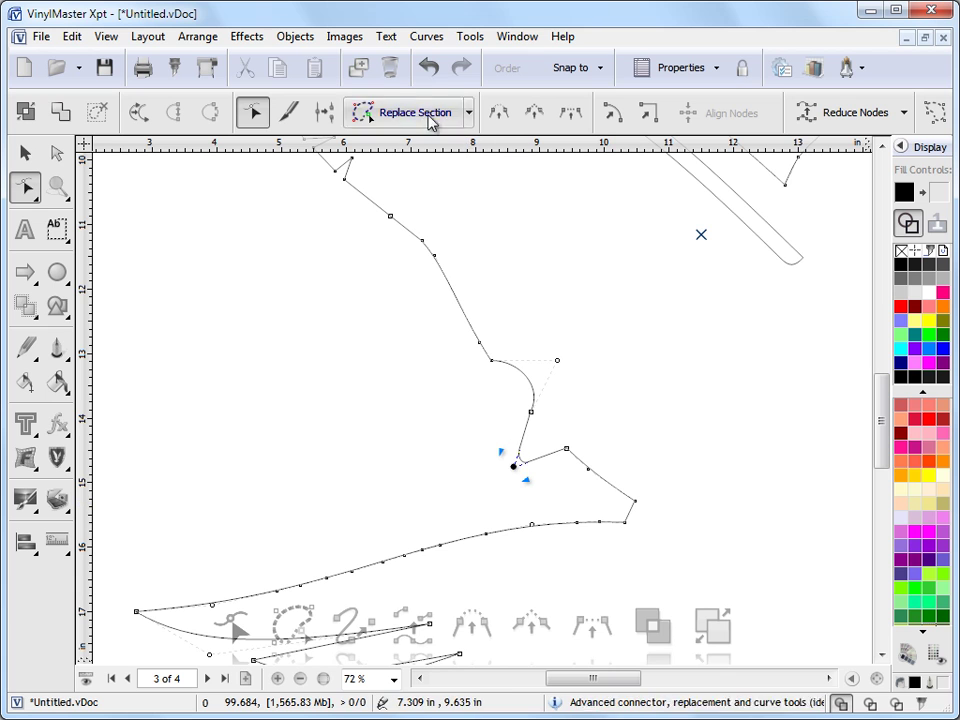
Undo the wing reshaping, zoom out, and apply a 0.200% node reduction leaving 184 nodes.
{"action": "left_click", "coordinate": [427, 68]}
{"action": "left_click", "coordinate": [427, 68]}
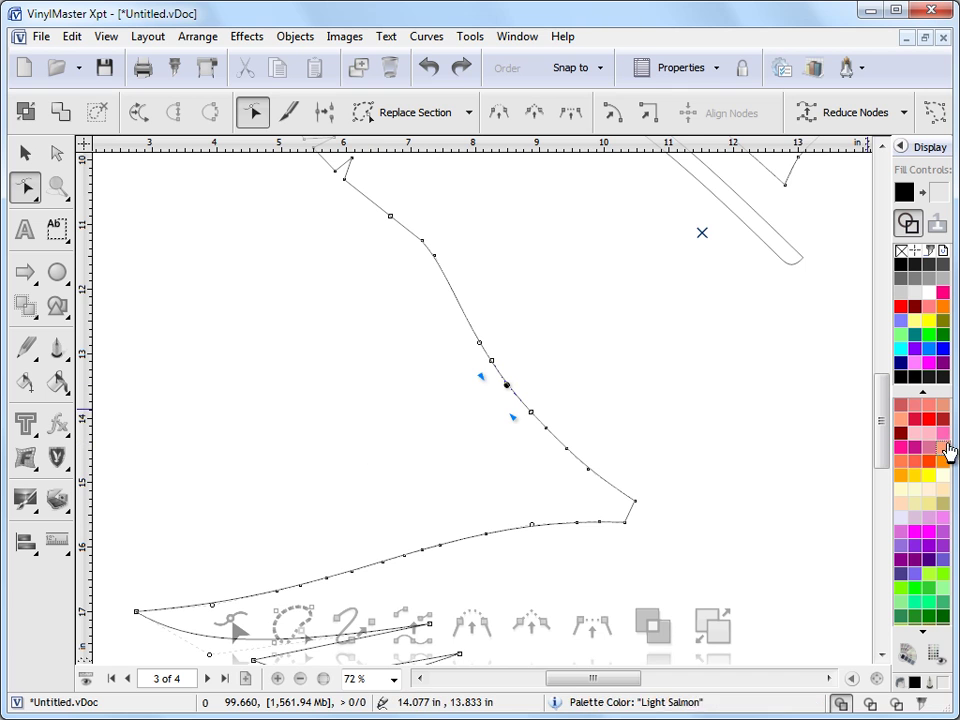
{"action": "left_click_drag", "start_coordinate": [879, 446], "coordinate": [879, 458]}
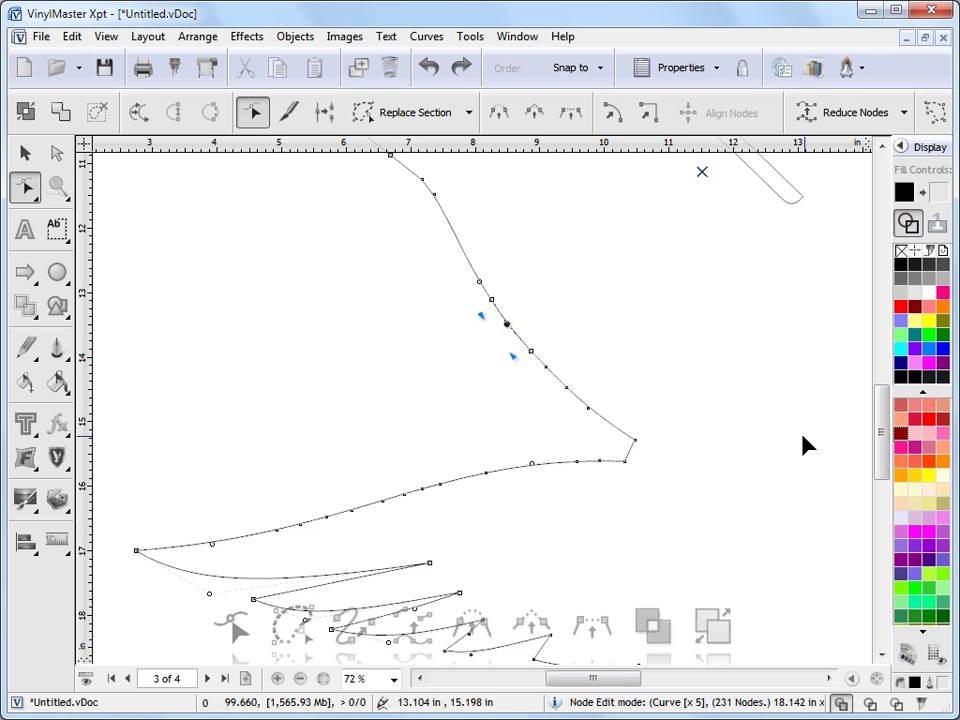
{"action": "scroll", "coordinate": [840, 450], "scroll_direction": "down", "scroll_amount": 1}
{"action": "left_click_drag", "start_coordinate": [874, 452], "coordinate": [878, 444]}
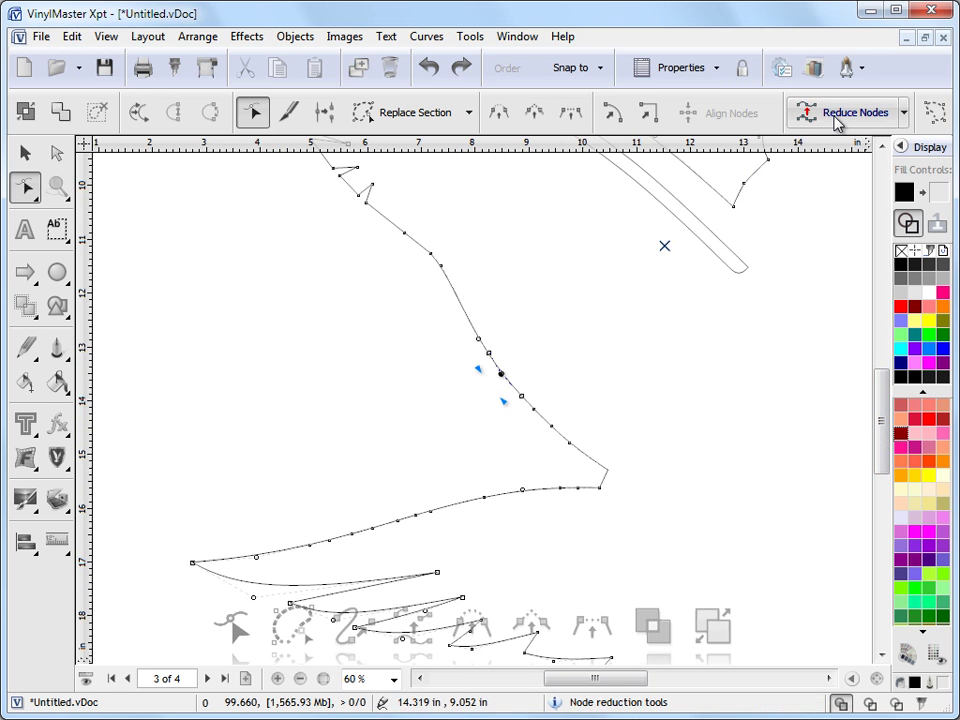
{"action": "left_click", "coordinate": [836, 117]}
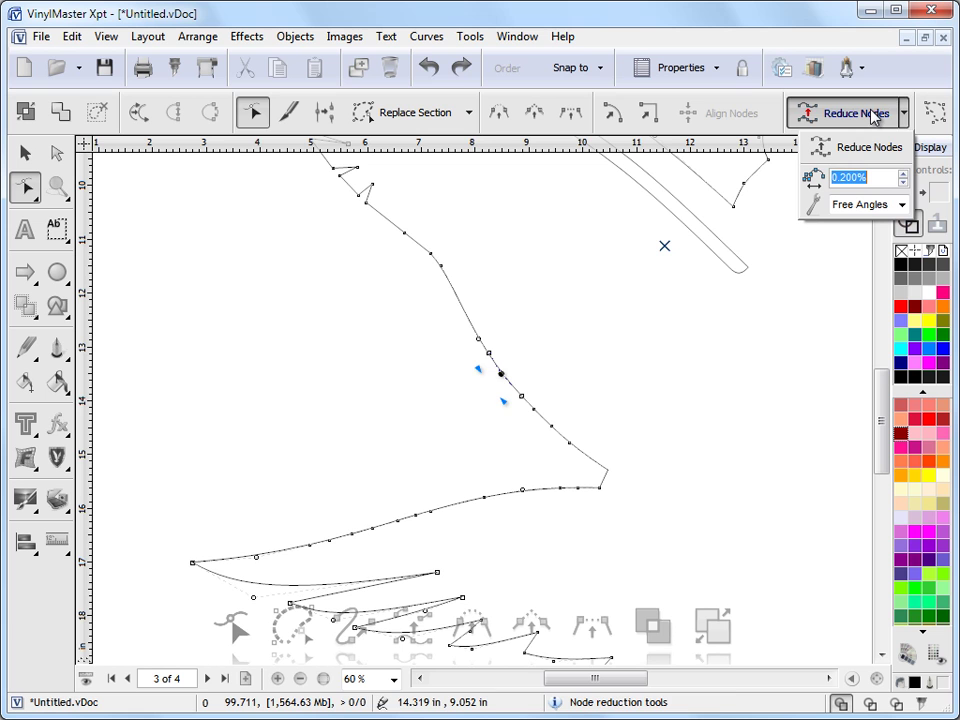
{"action": "left_click", "coordinate": [866, 150]}
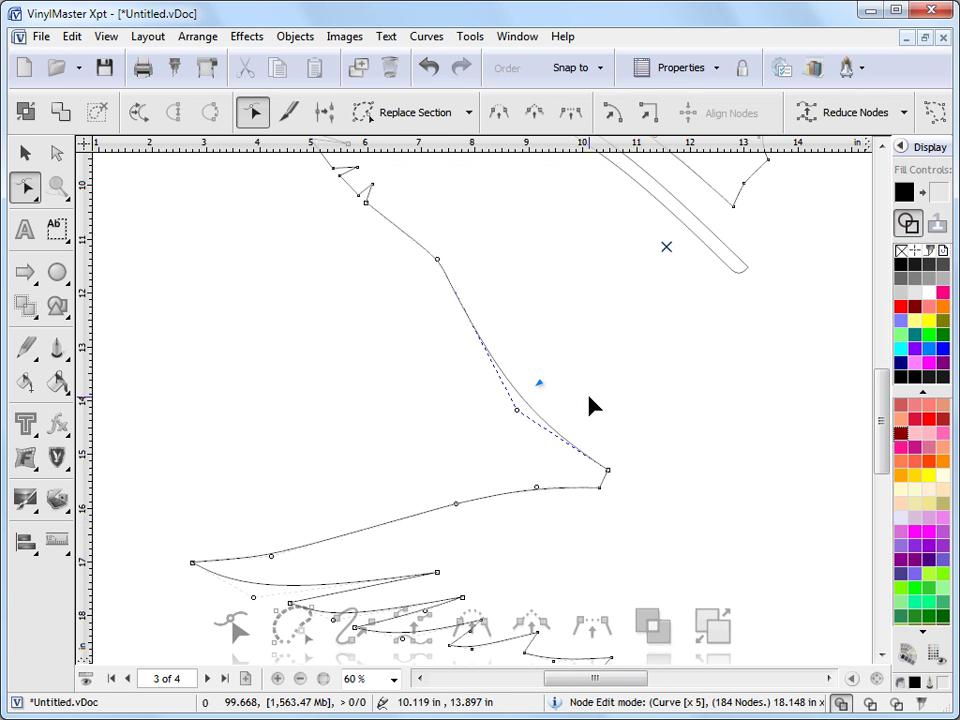
{"action": "left_click", "coordinate": [428, 67]}
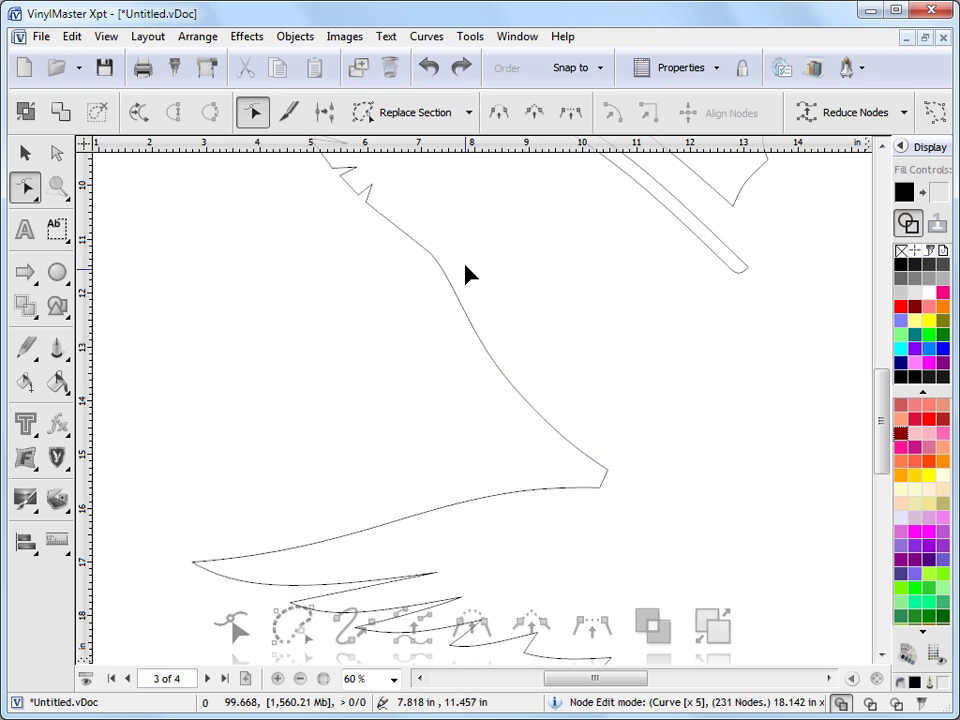
{"action": "left_click", "coordinate": [470, 324]}
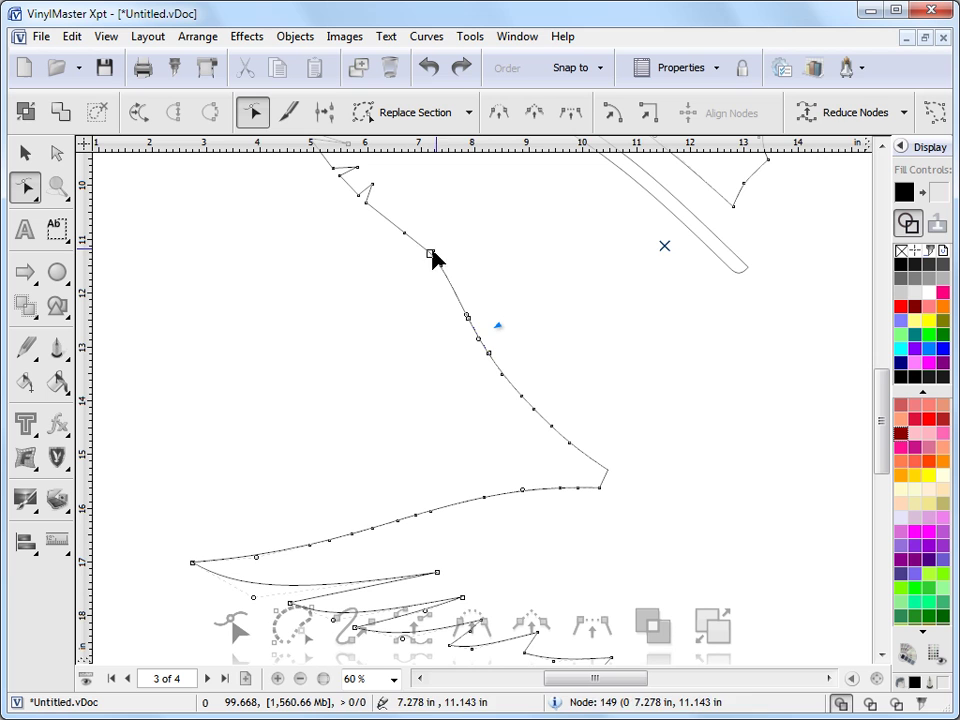
{"action": "left_click", "coordinate": [847, 115]}
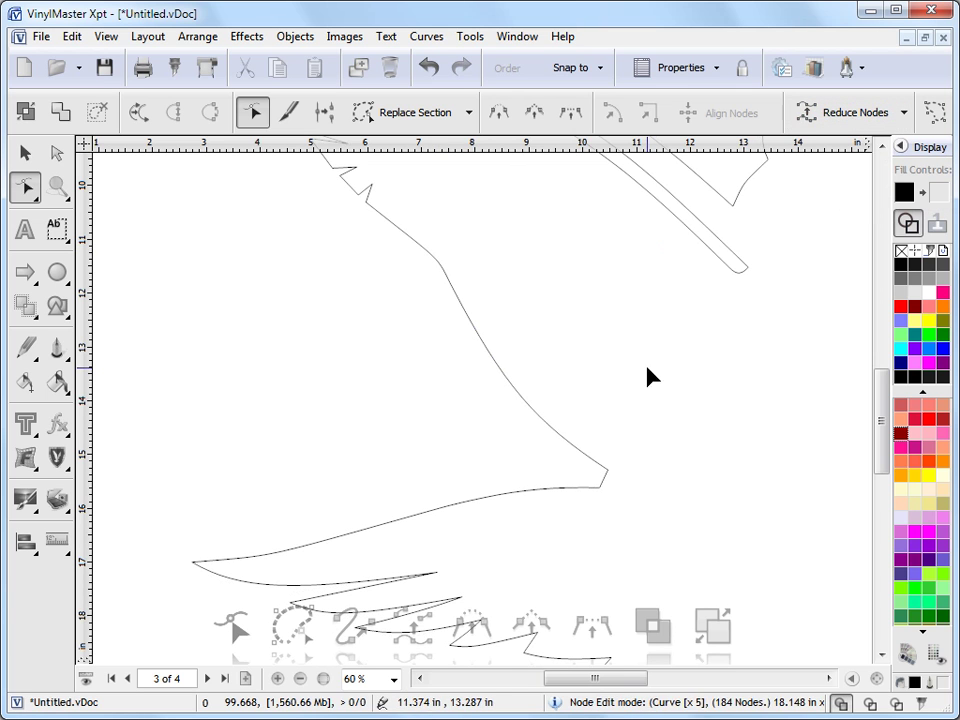
{"action": "left_click", "coordinate": [483, 355]}
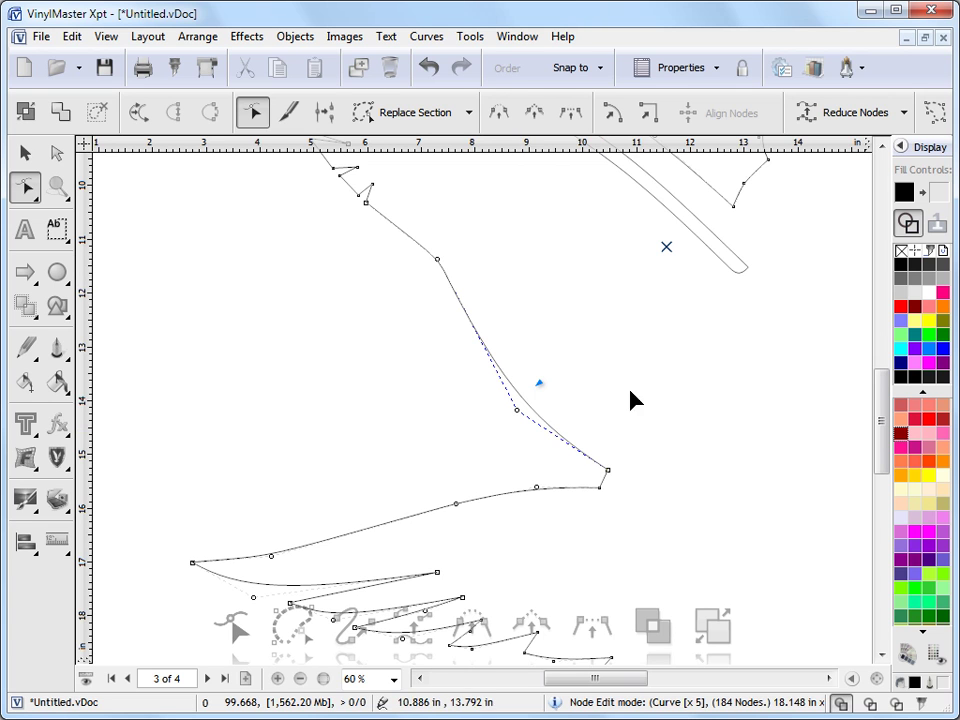
{"action": "left_click", "coordinate": [428, 67]}
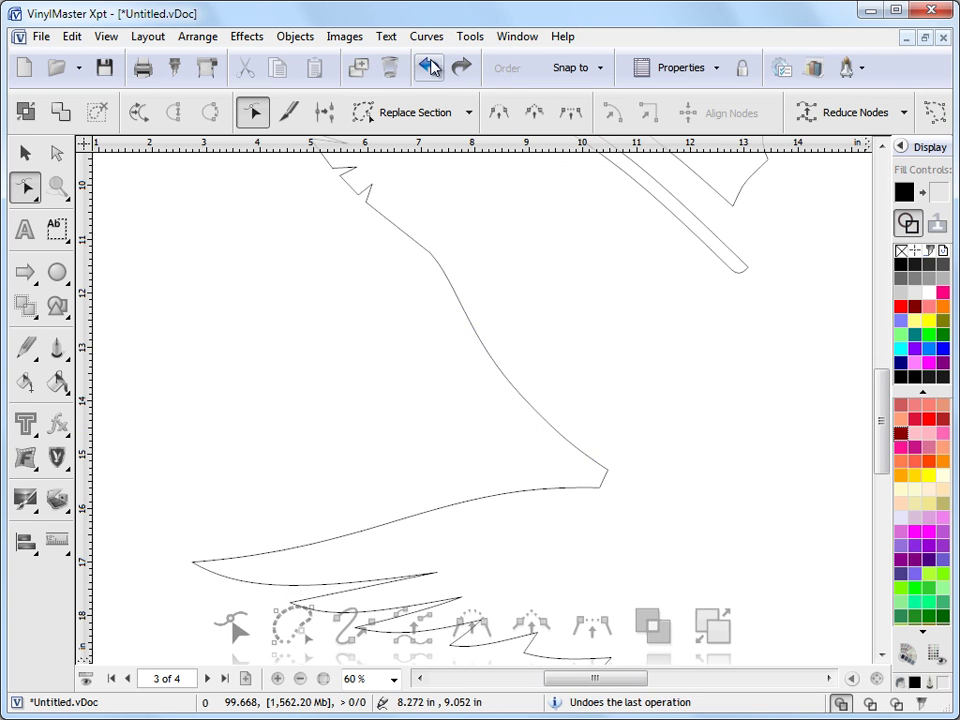
{"action": "left_click", "coordinate": [447, 281]}
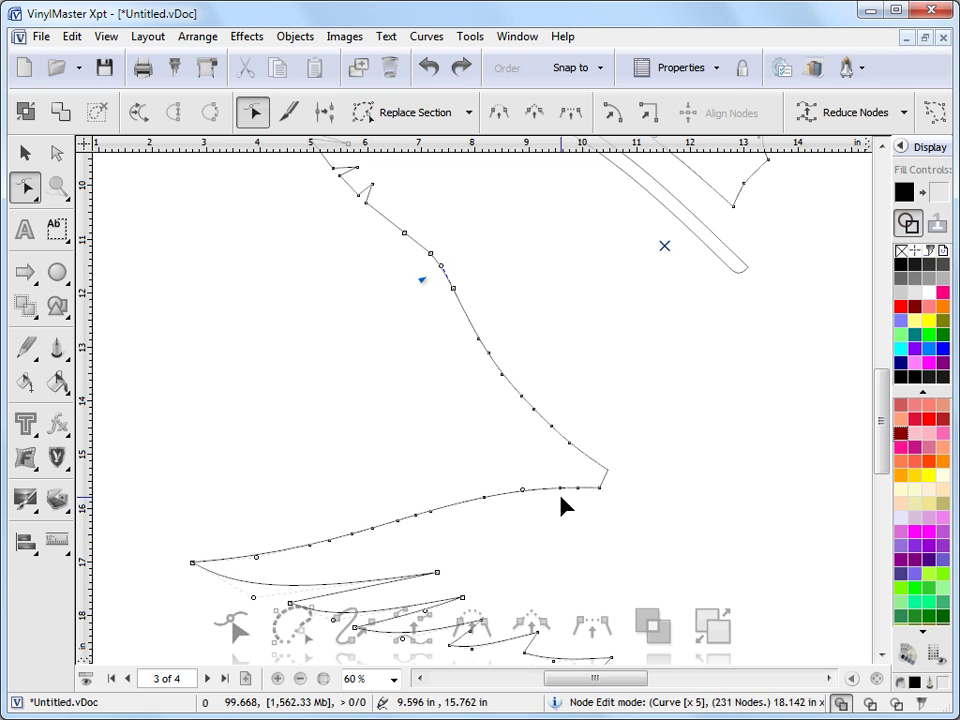
Choose Reduce Node by Section, try a first range along the lower edge, then undo it.
{"action": "left_click", "coordinate": [468, 113]}
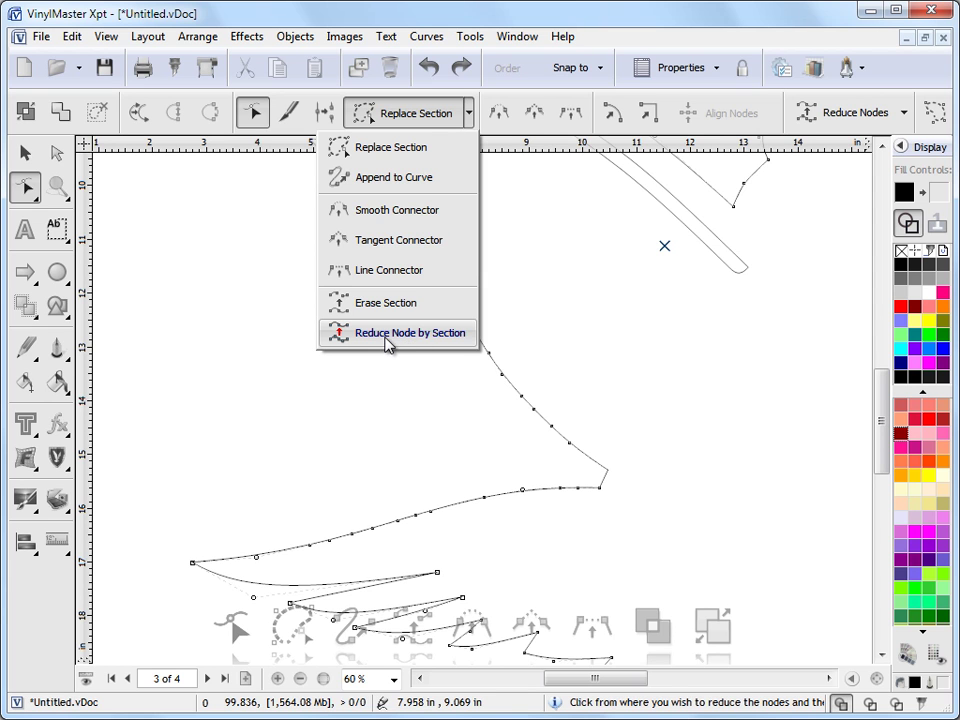
{"action": "left_click", "coordinate": [389, 334]}
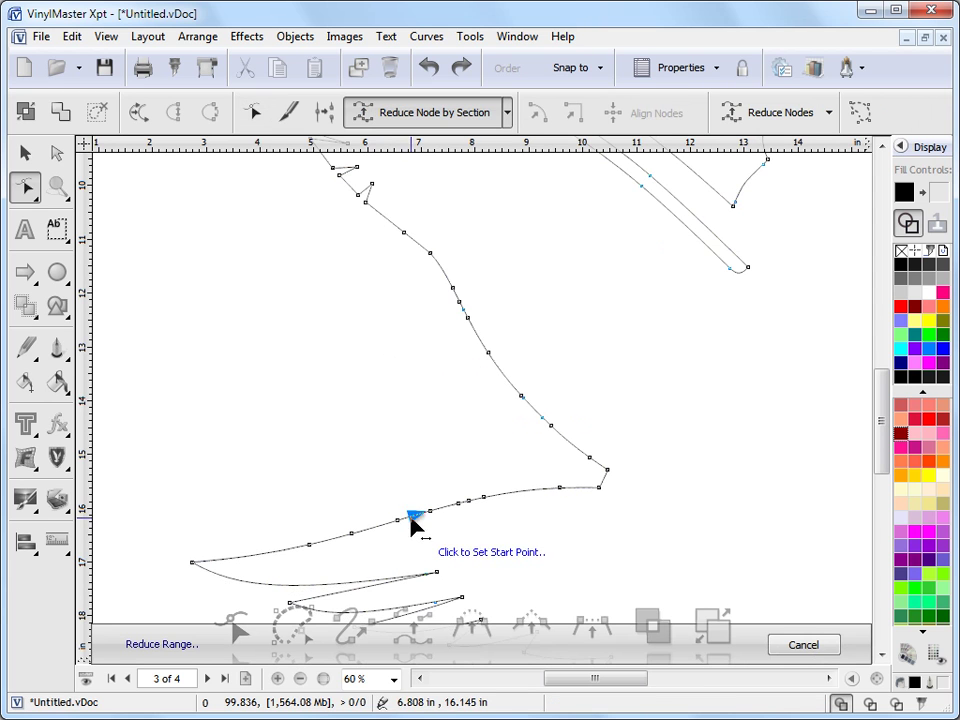
{"action": "left_click", "coordinate": [215, 562]}
{"action": "mouse_move", "coordinate": [215, 562]}
{"action": "left_mouse_down"}
{"action": "mouse_move", "coordinate": [512, 495]}
{"action": "mouse_move", "coordinate": [600, 488]}
{"action": "mouse_move", "coordinate": [456, 285]}
{"action": "mouse_move", "coordinate": [383, 222]}
{"action": "left_mouse_up"}
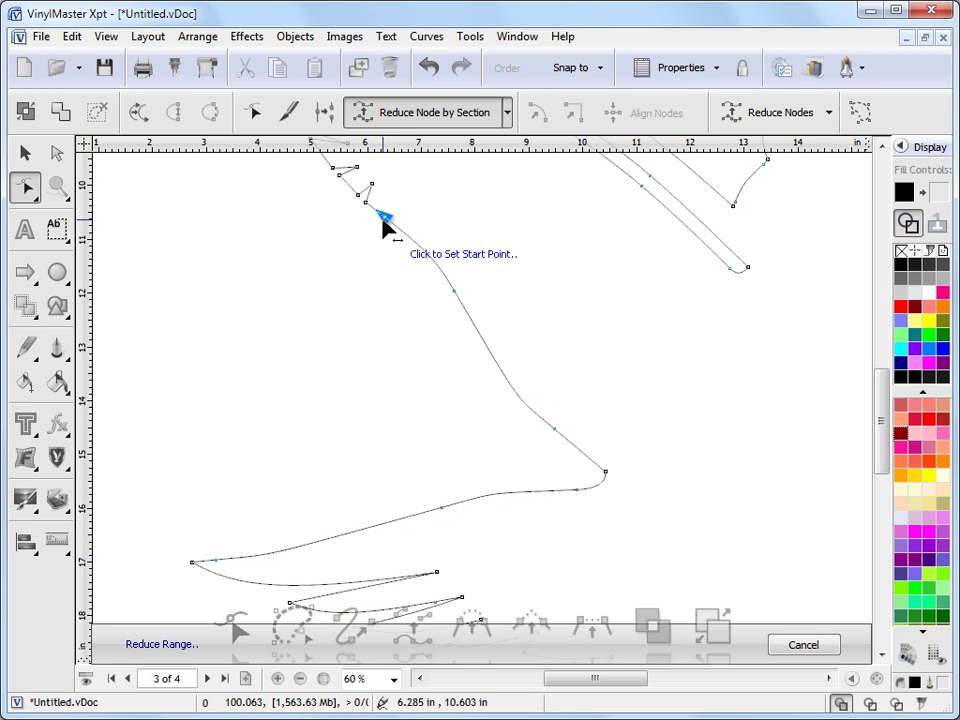
{"action": "left_click", "coordinate": [428, 68]}
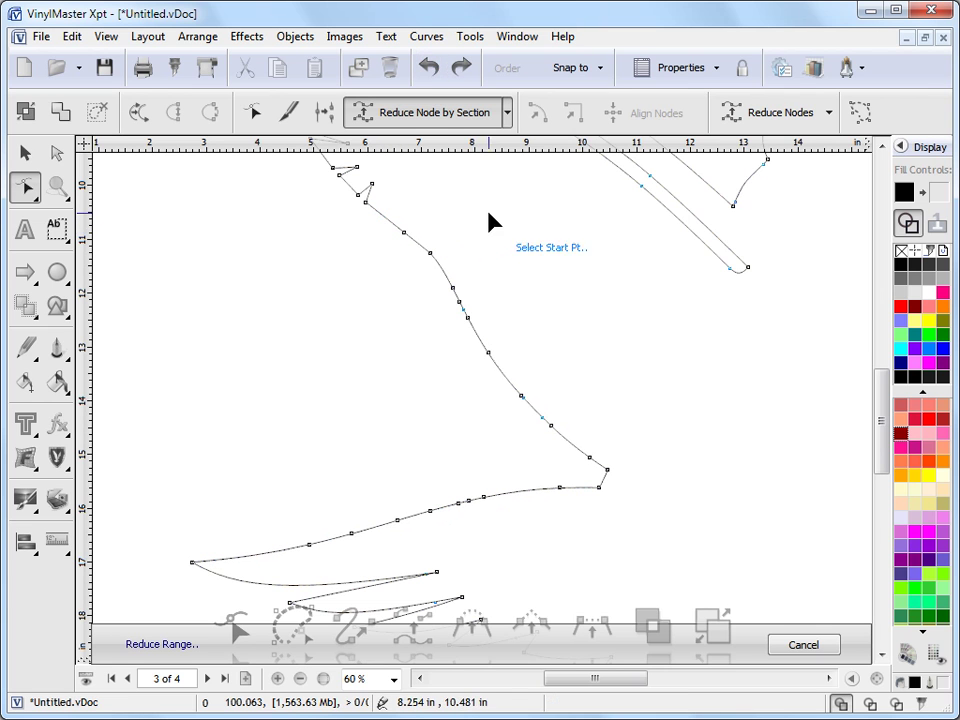
Reduce nodes along the lower wing edge and up the upper edge, bringing the outline to 206 nodes.
{"action": "left_click_drag", "start_coordinate": [222, 562], "coordinate": [585, 494]}
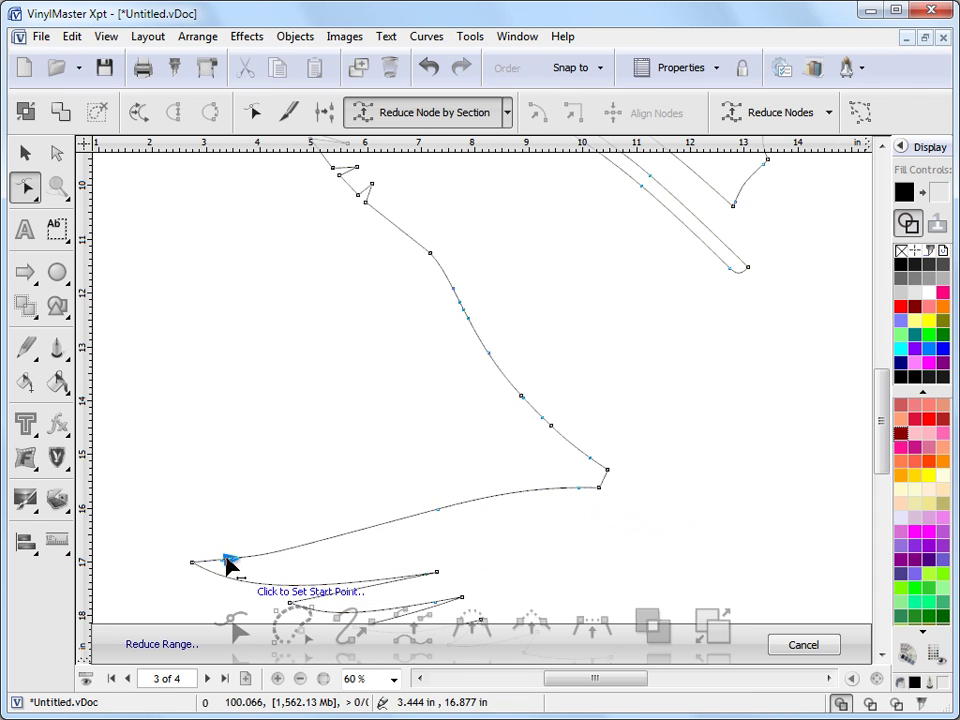
{"action": "mouse_move", "coordinate": [589, 457]}
{"action": "left_mouse_down"}
{"action": "mouse_move", "coordinate": [546, 429]}
{"action": "mouse_move", "coordinate": [412, 241]}
{"action": "left_mouse_up"}
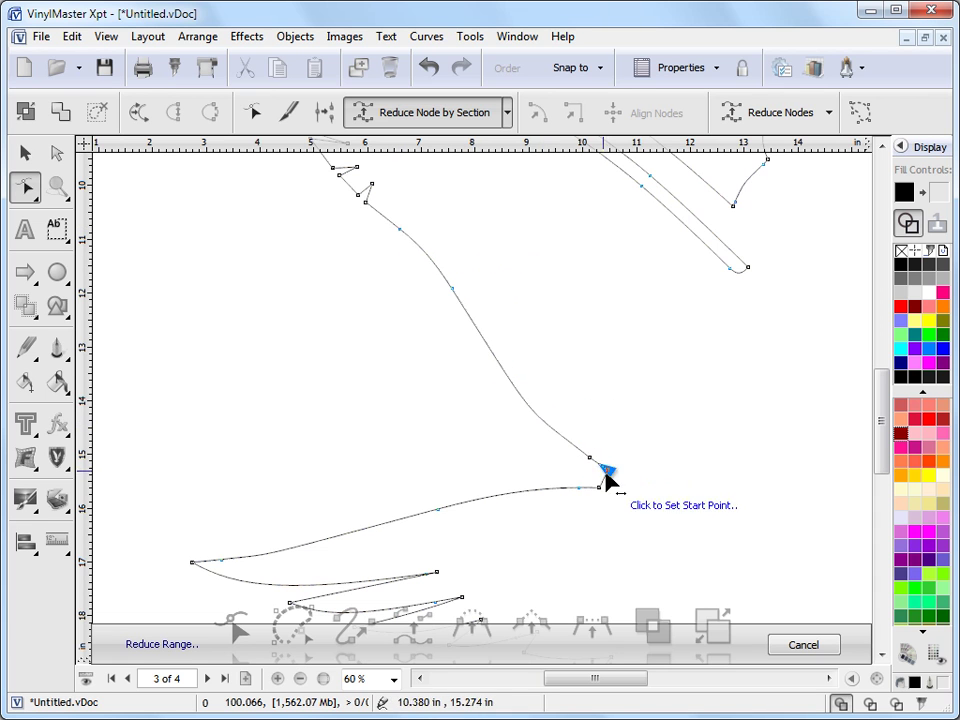
{"action": "left_click", "coordinate": [808, 645]}
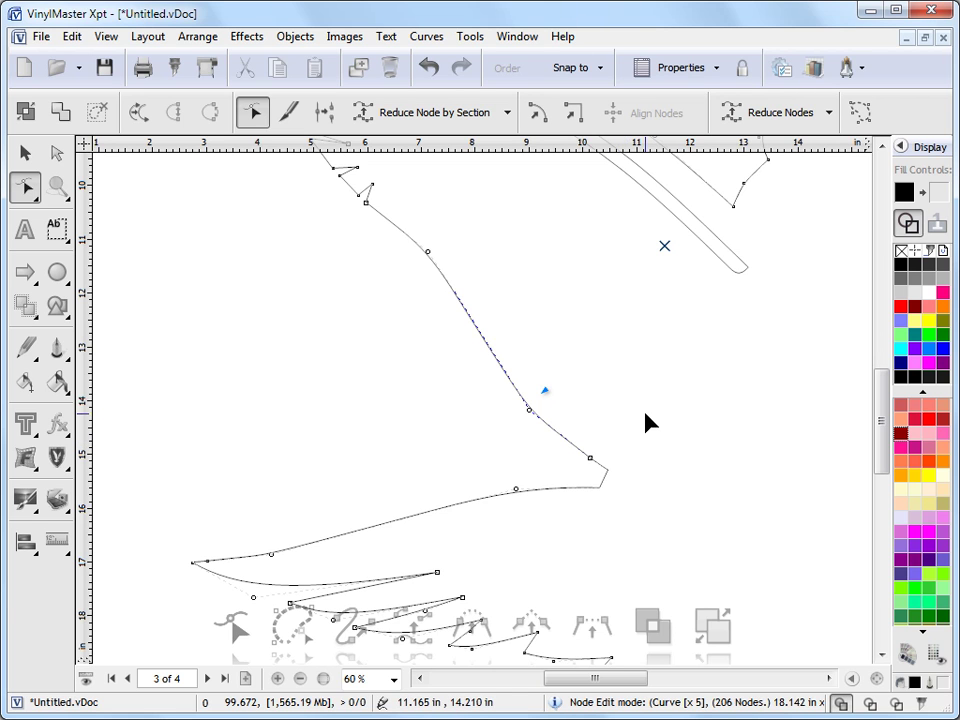
{"action": "left_click", "coordinate": [507, 112]}
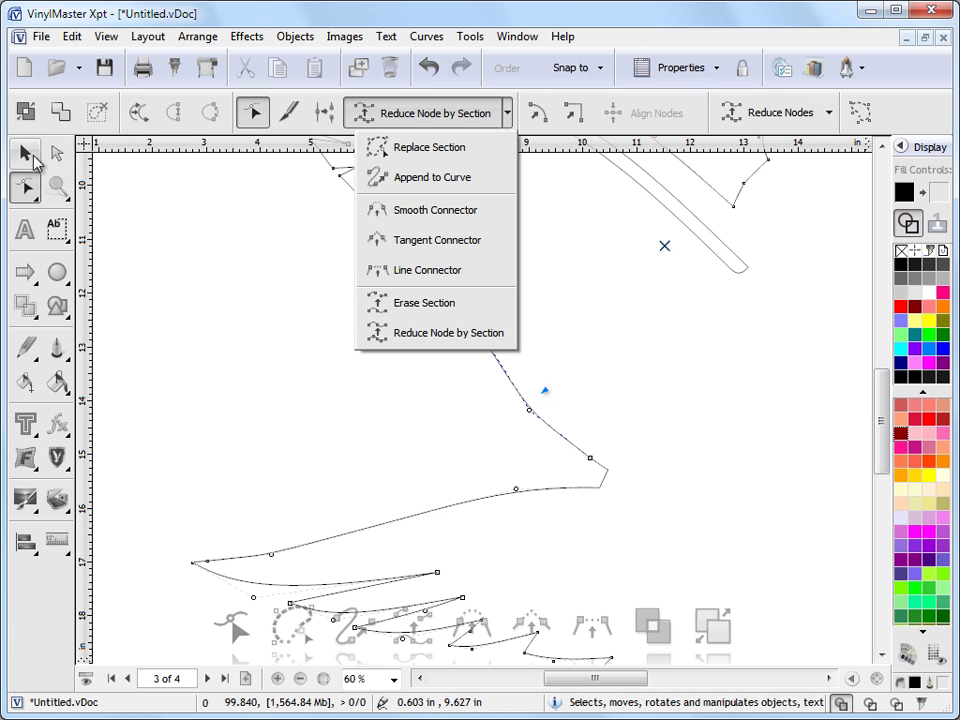
Browse the Curves menu, then show the Node Edit flyout with node, knife and eraser tools.
{"action": "left_click", "coordinate": [432, 37]}
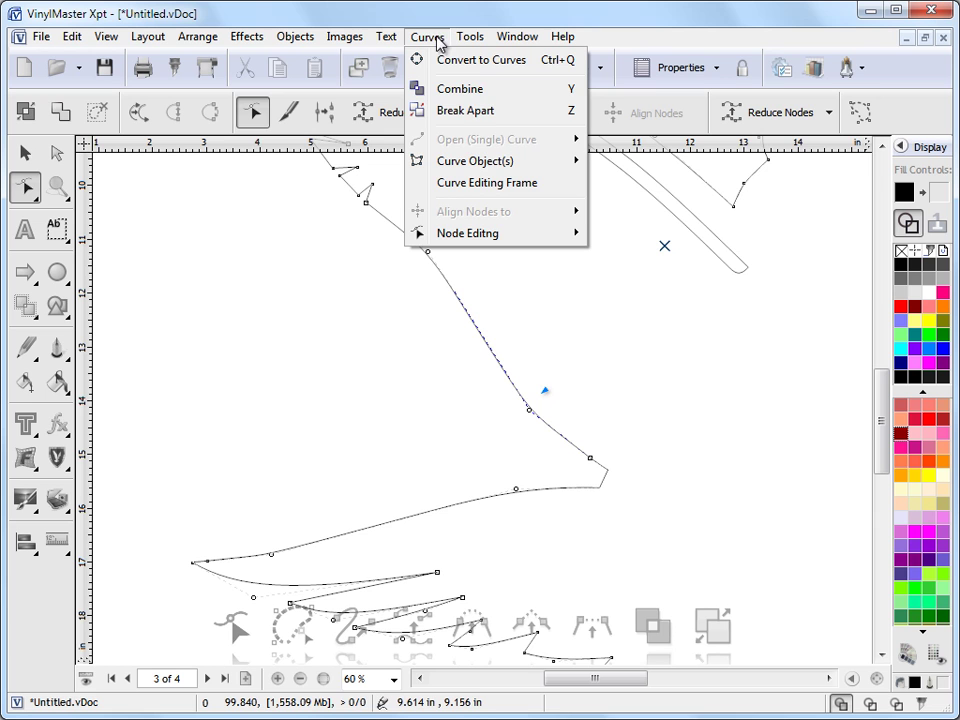
{"action": "mouse_move", "coordinate": [503, 165]}
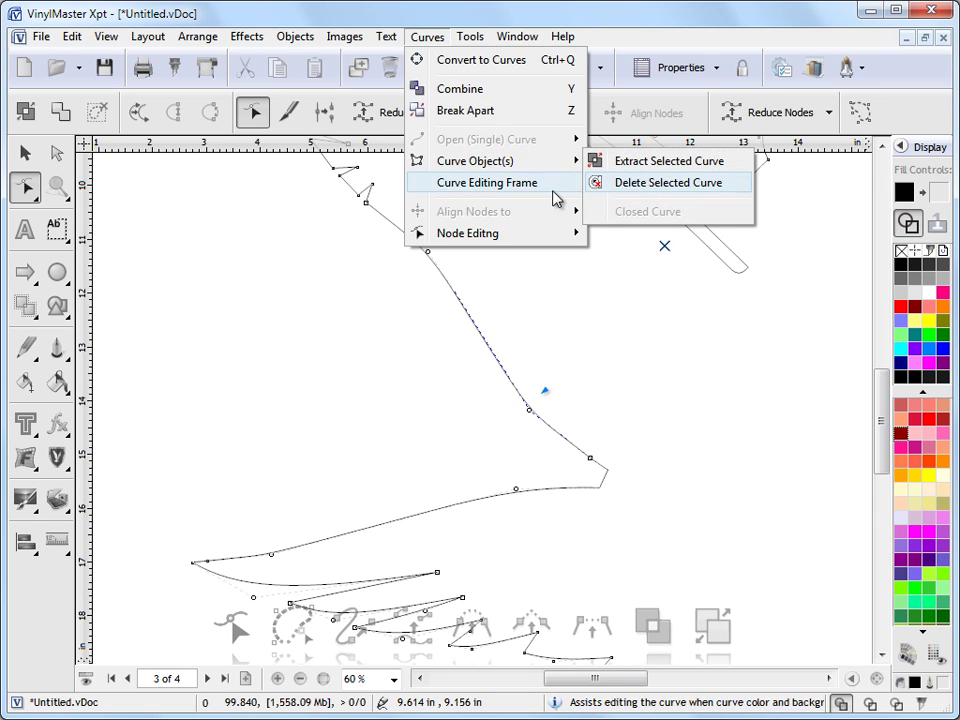
{"action": "mouse_move", "coordinate": [531, 236]}
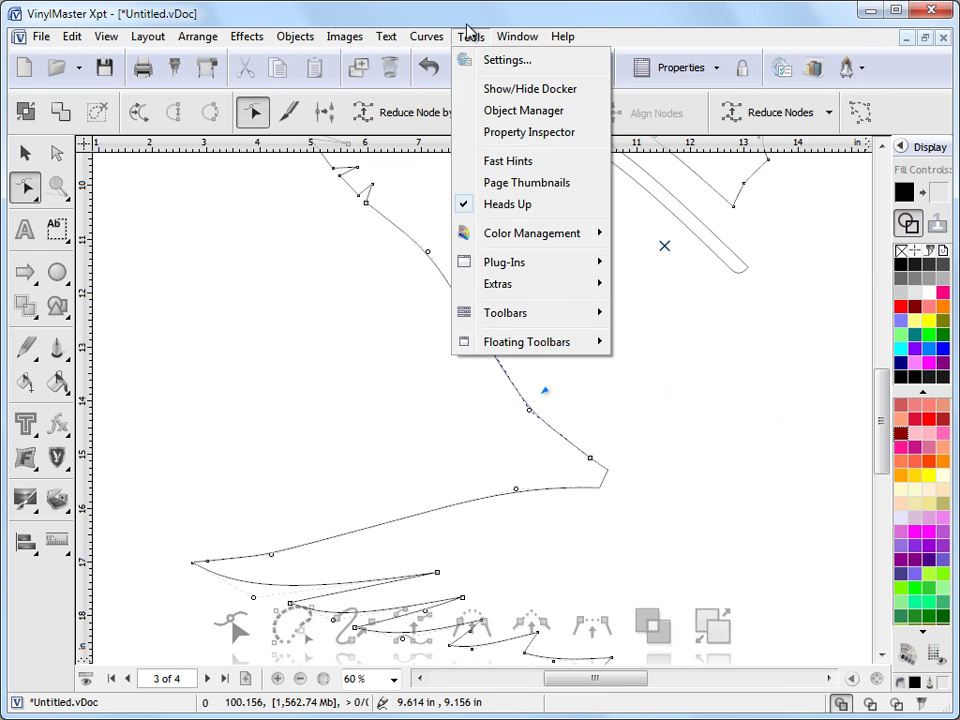
{"action": "left_click", "coordinate": [423, 22]}
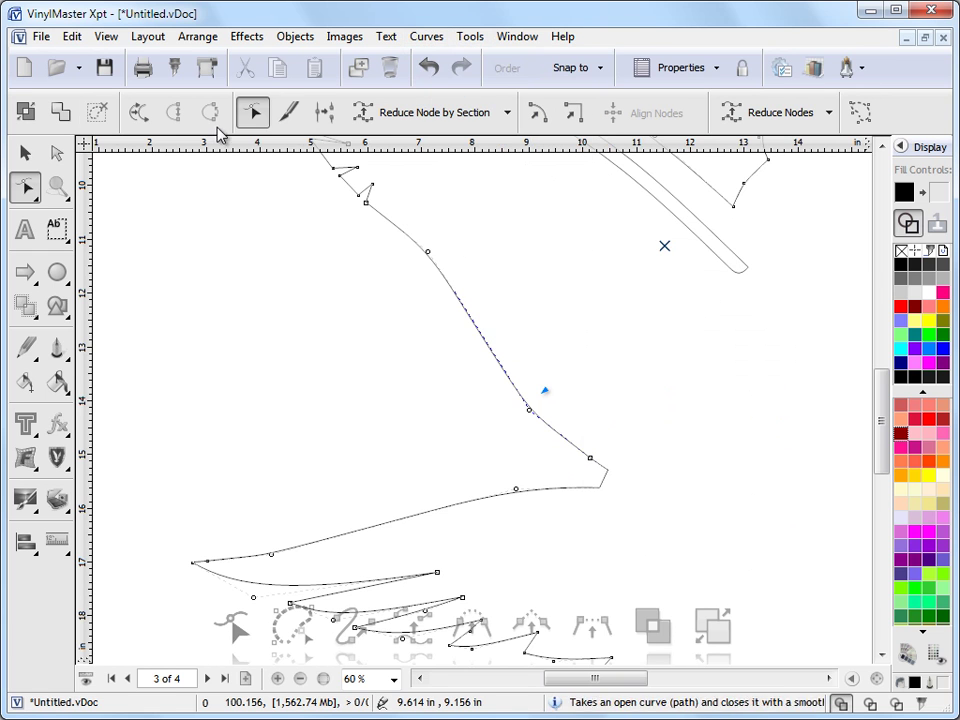
{"action": "left_click", "coordinate": [36, 198]}
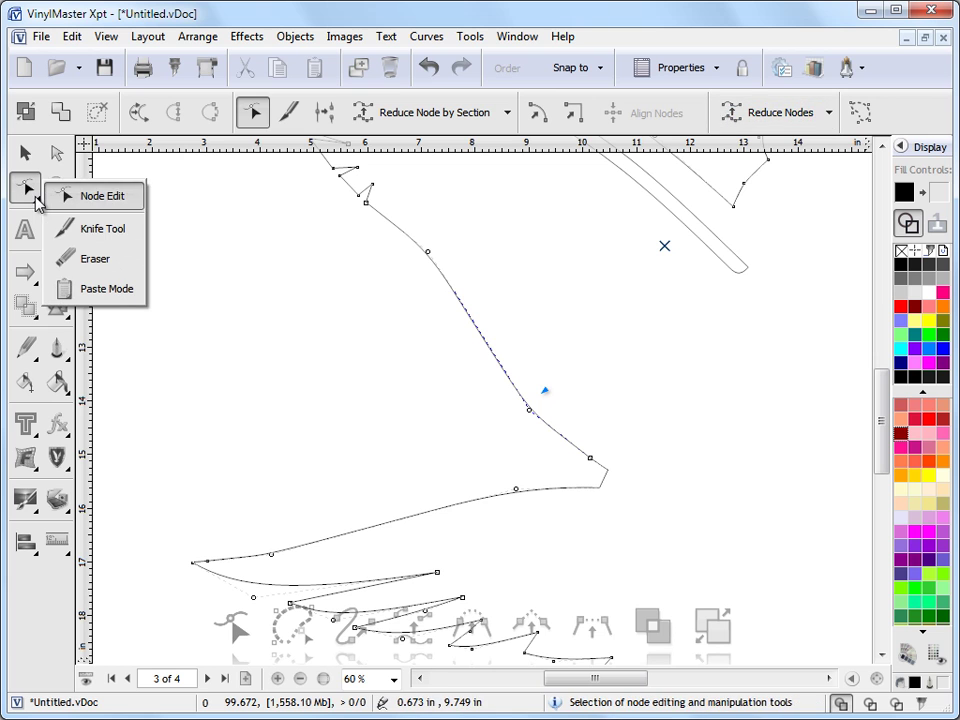